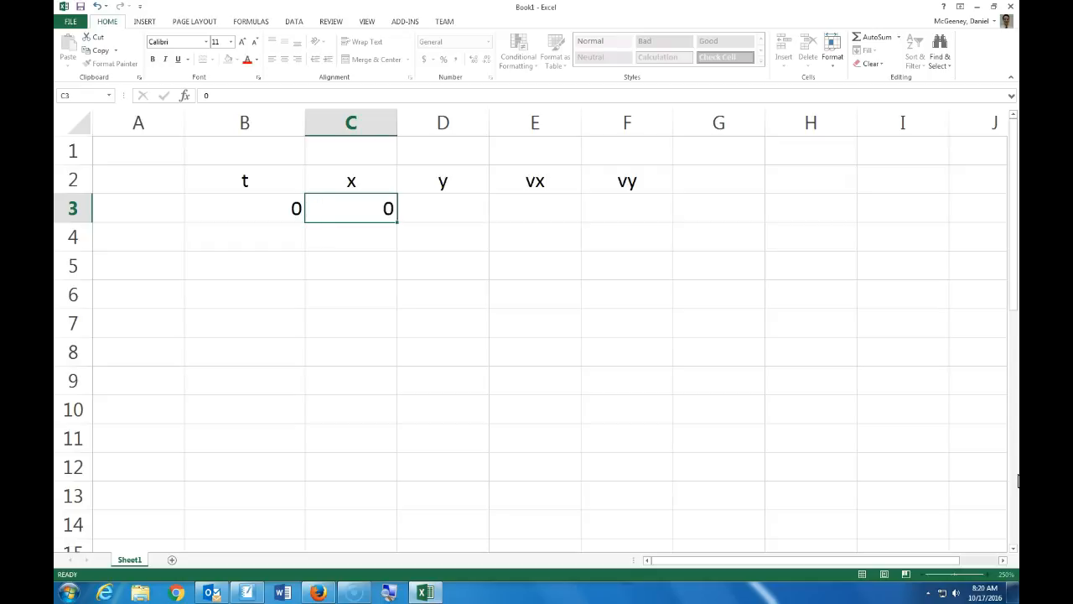
Step: Enter 0 as the initial y value in cell D3
type("0")
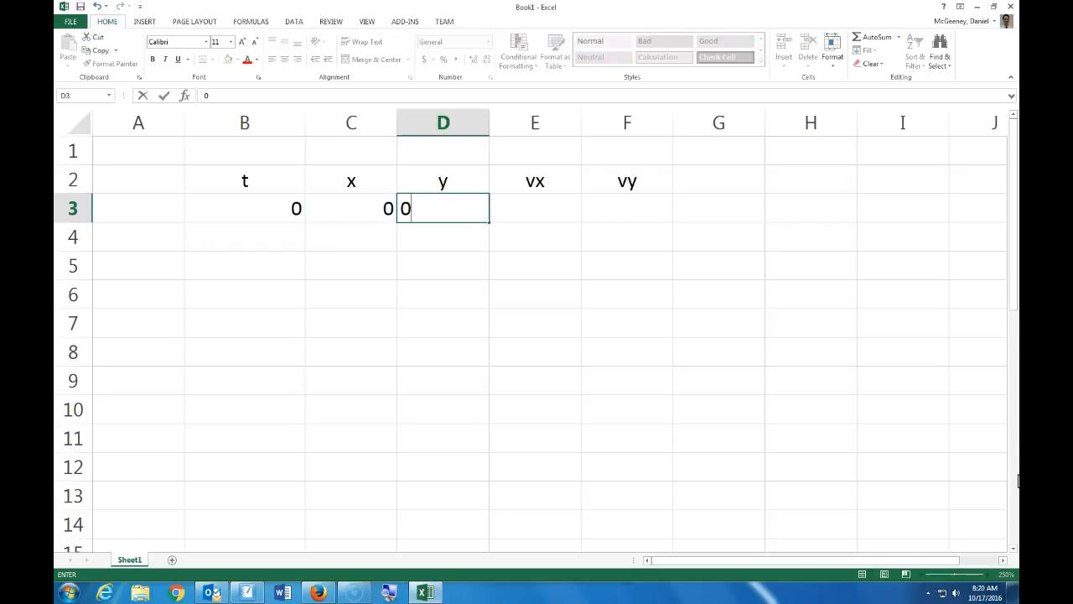
key("Tab")
left_click(368, 185)
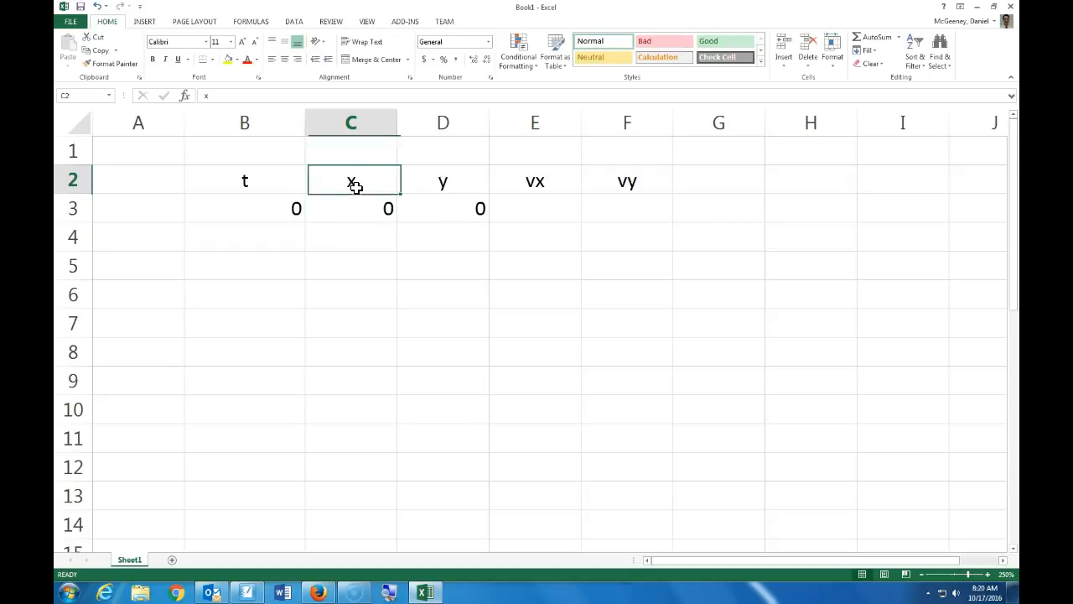
left_click(435, 183)
left_click_drag(374, 215, 434, 214)
left_click(521, 219)
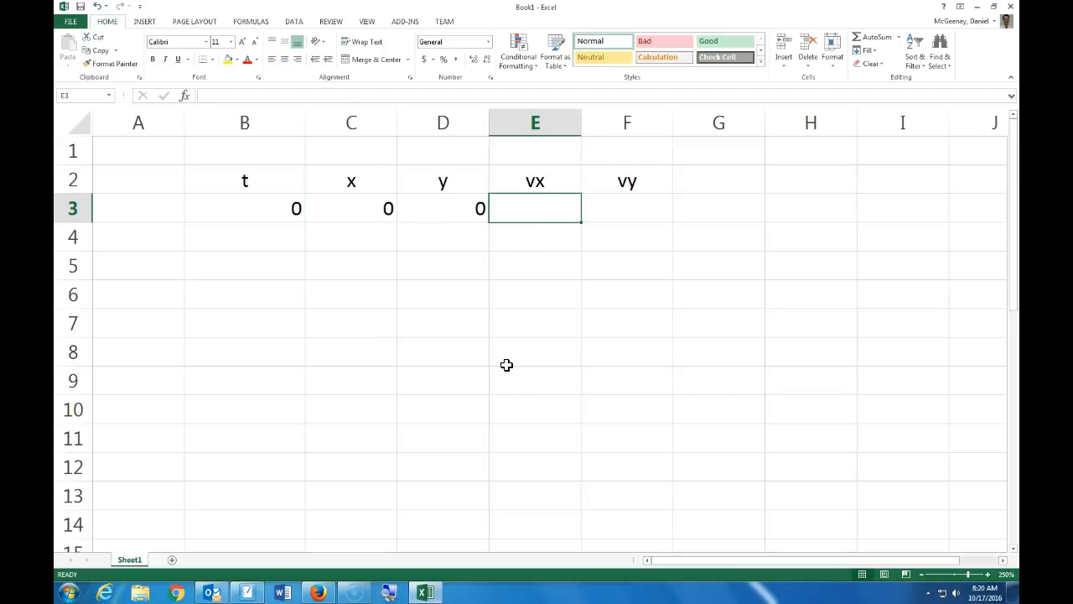
left_click(619, 209)
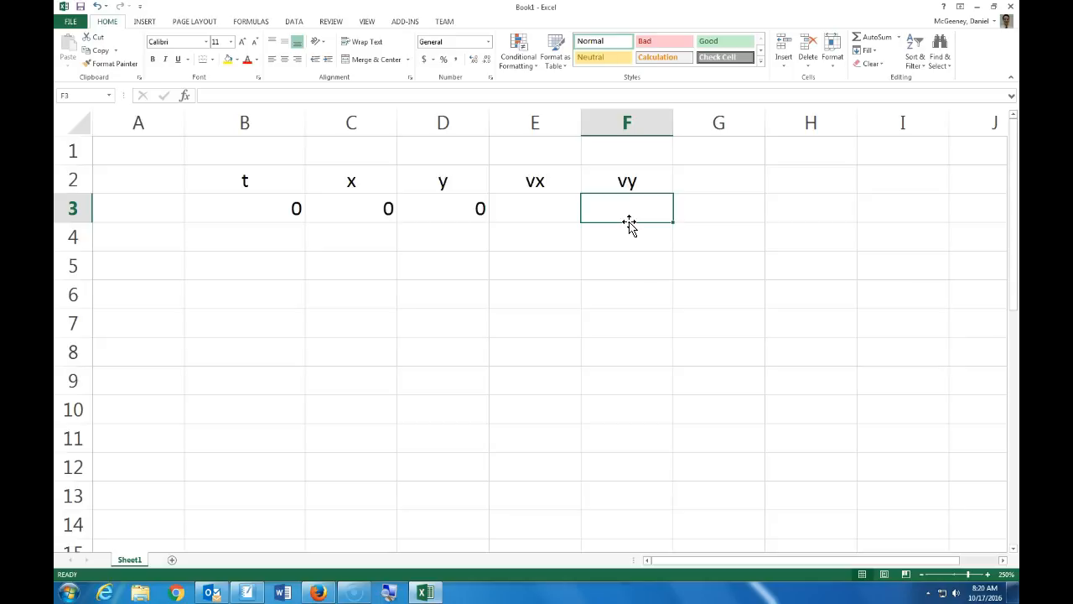
left_click(555, 267)
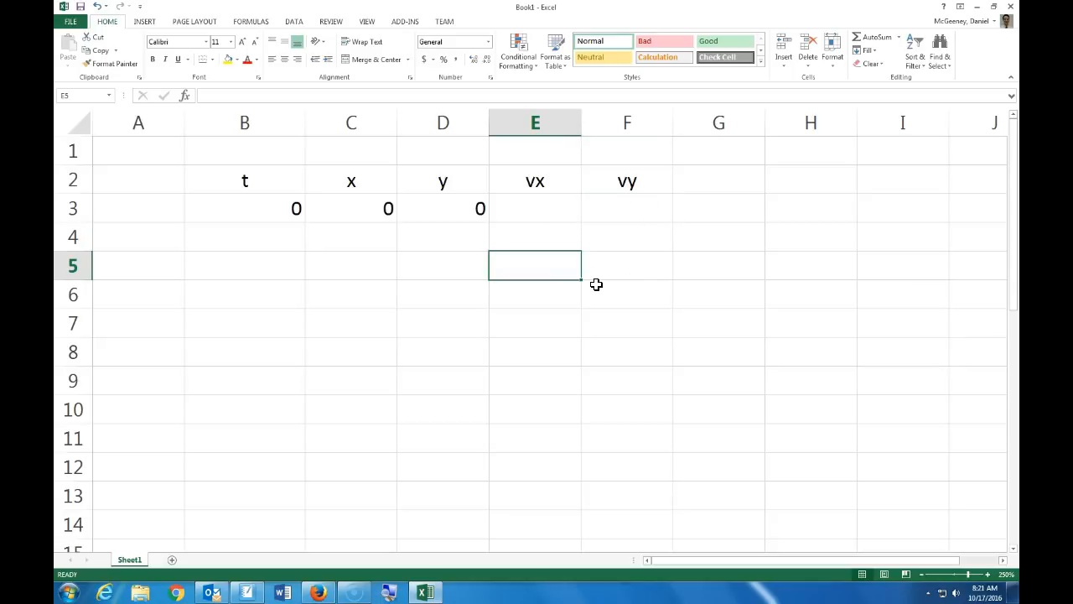
Step: Enter the initial velocities in row 3, with 4 for vx in E3 and 0 for vy in F3
left_click(510, 210)
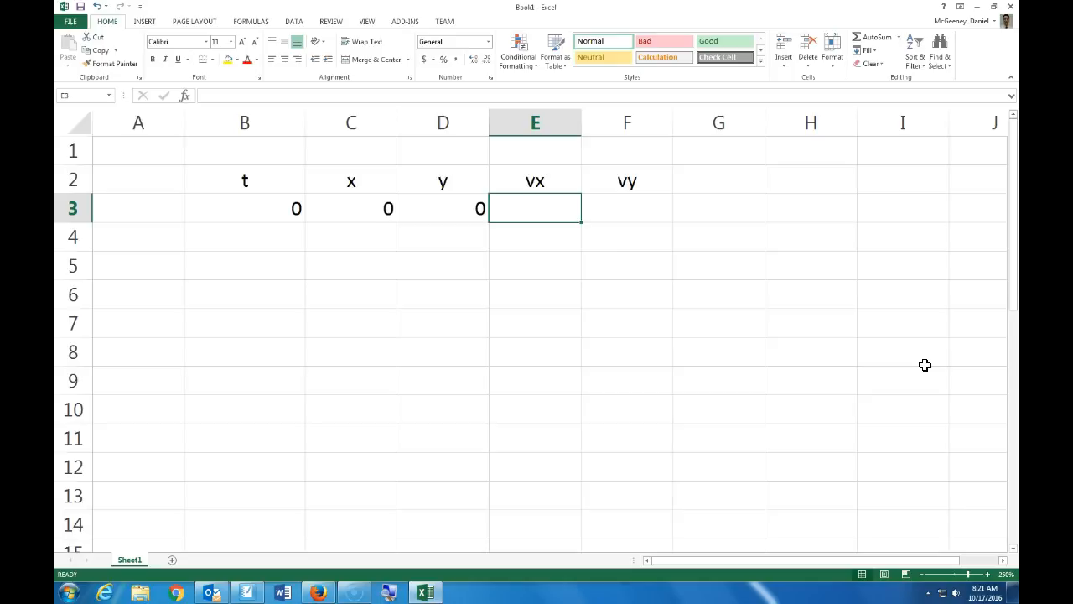
type("4")
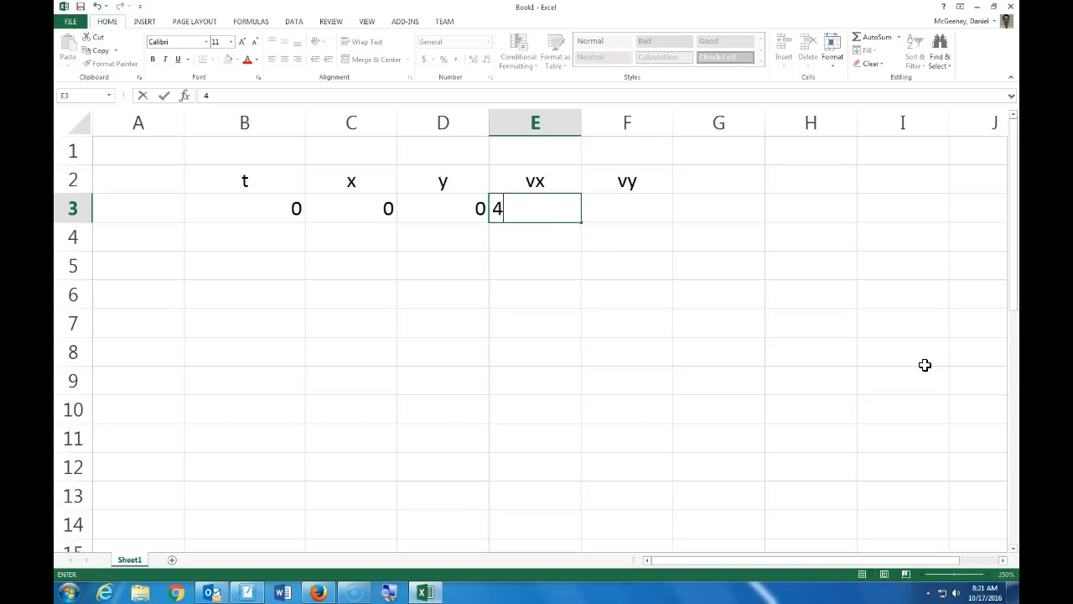
key("Tab")
type("0")
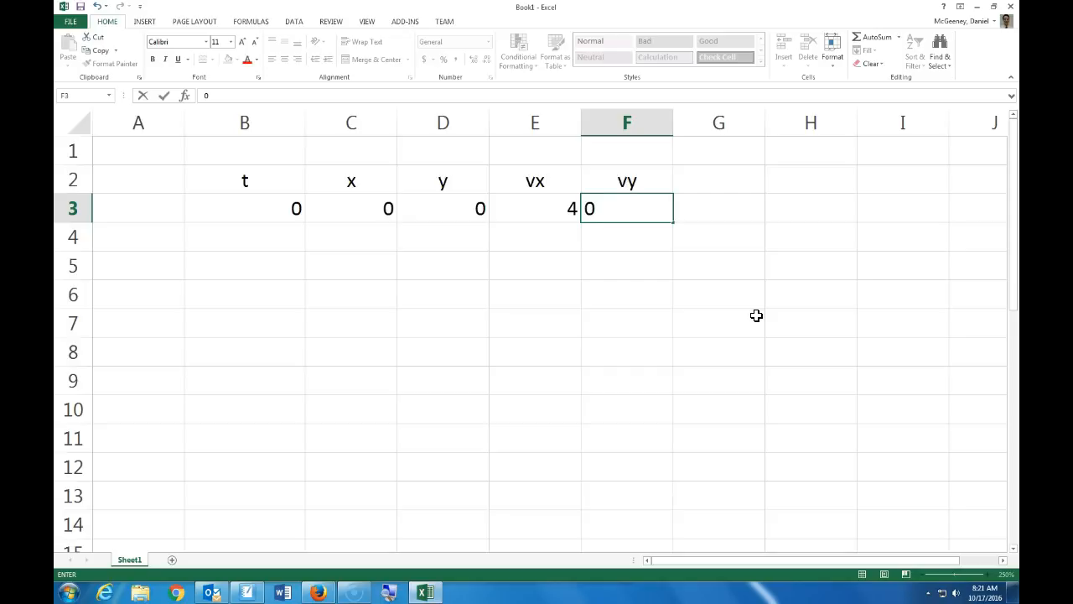
key("Return")
Step: Switch to SMART Notebook and extend the page below the cliff diagram
left_click(247, 592)
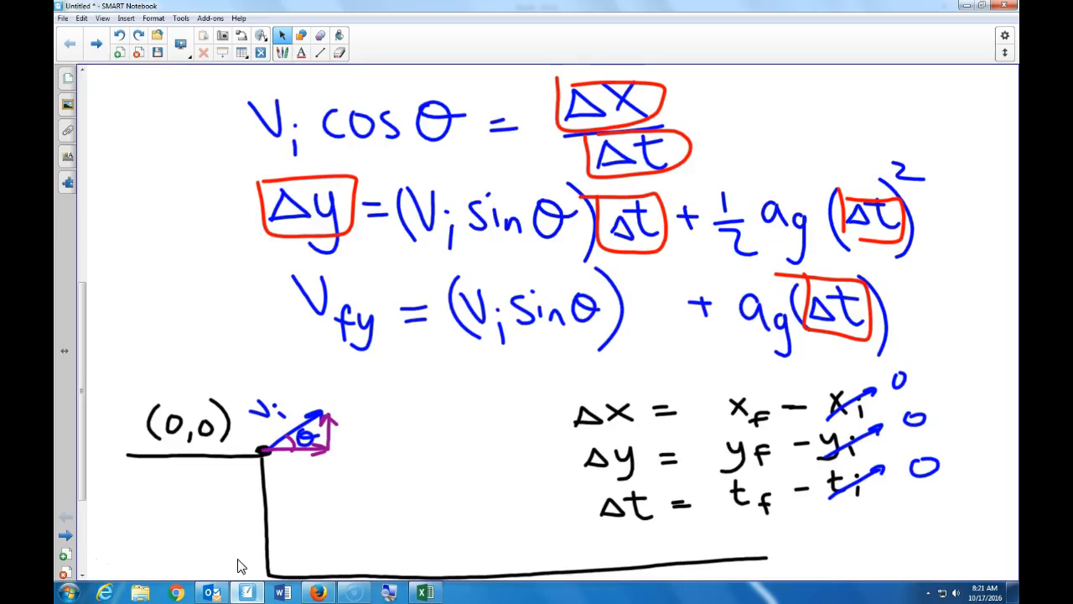
scroll(261, 353, "down", 3)
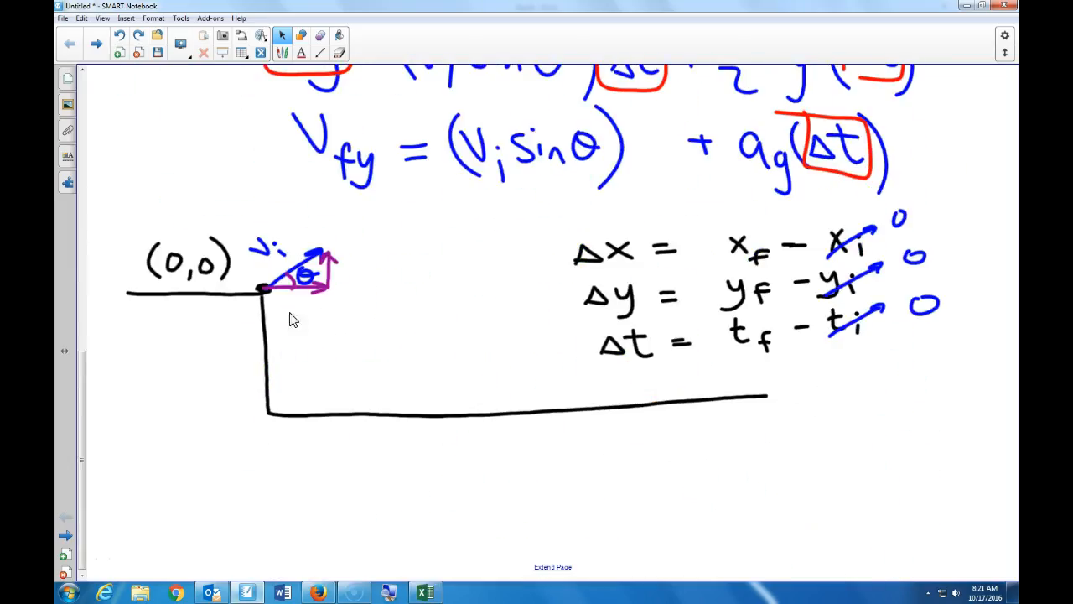
left_click(554, 567)
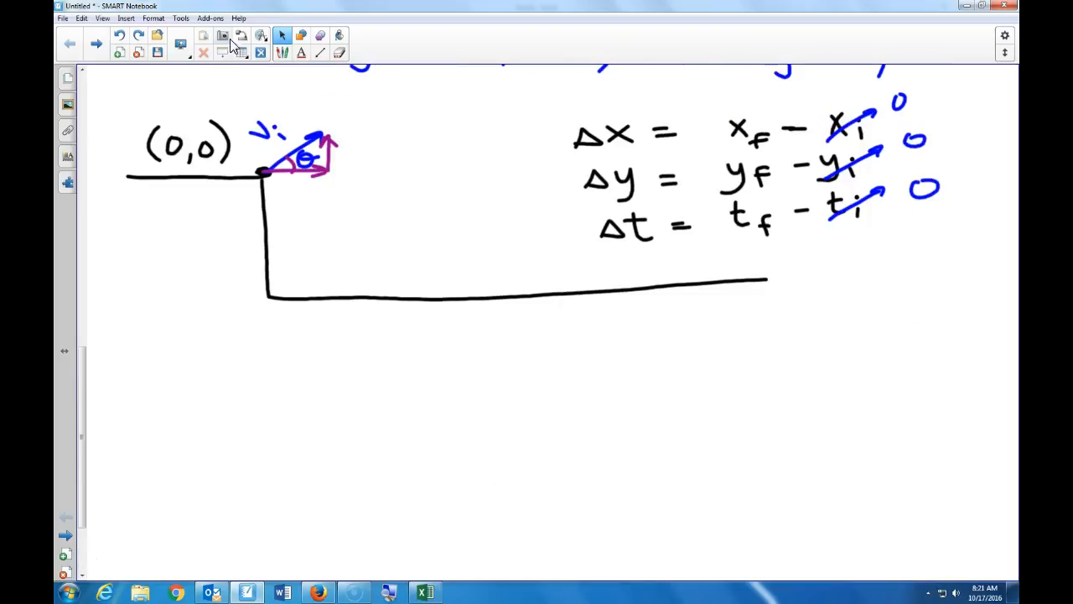
Step: Sketch a second cliff in black pen beneath the first, with a ball at its edge and a horizontal velocity arrow
left_click(282, 52)
mouse_move(150, 414)
left_mouse_down()
mouse_move(259, 480)
mouse_move(615, 495)
left_mouse_up()
mouse_move(259, 400)
left_mouse_down()
mouse_move(293, 392)
mouse_move(289, 402)
left_mouse_up()
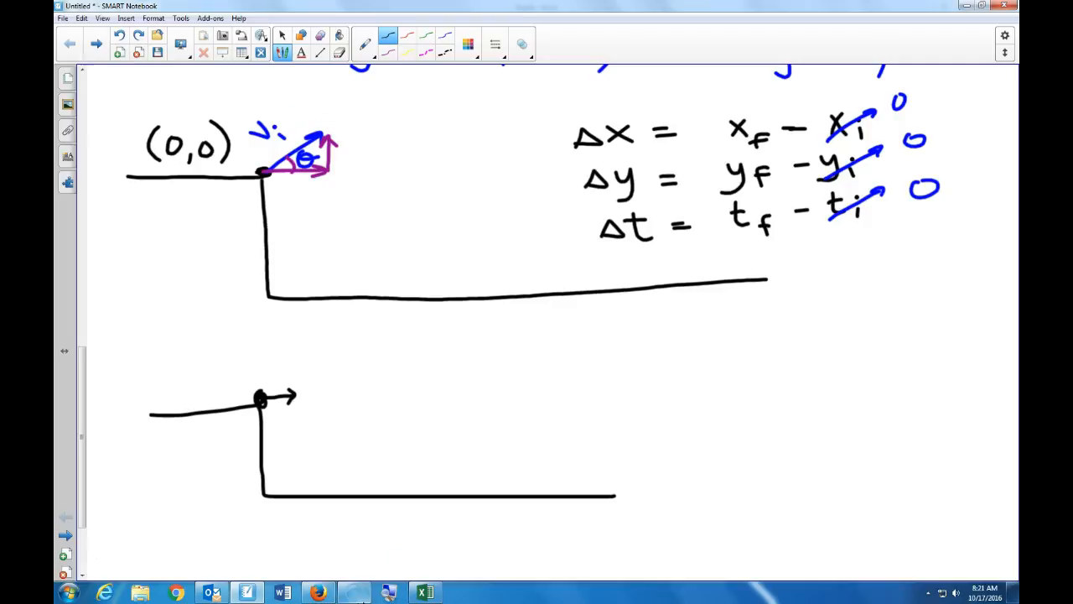
Step: Switch back to the Excel workbook and review the initial vx and vy cells in row 3
left_click(417, 595)
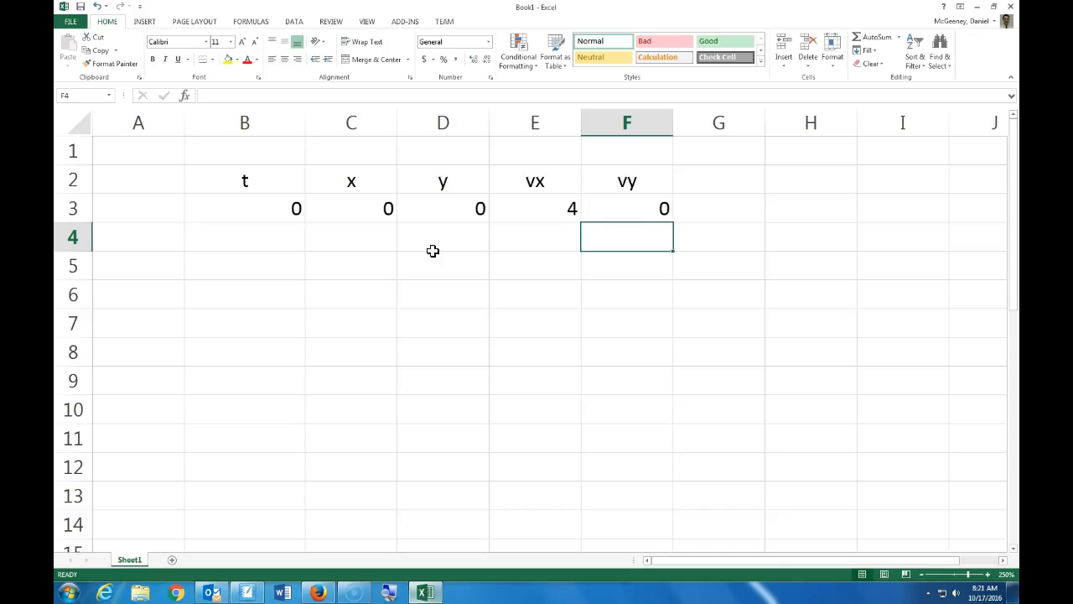
left_click(559, 209)
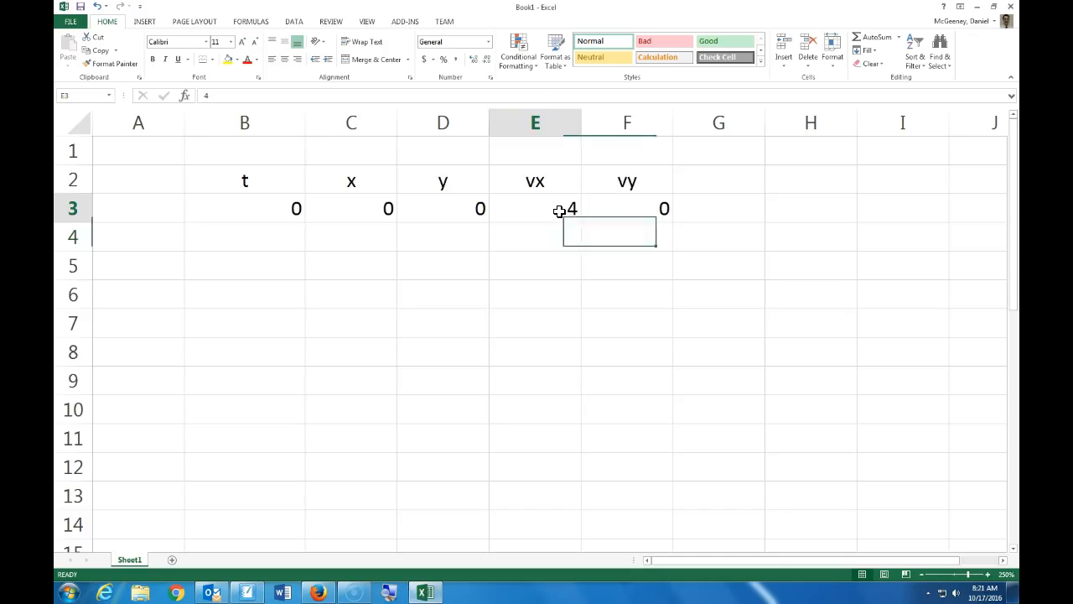
left_click(640, 200)
left_click(257, 233)
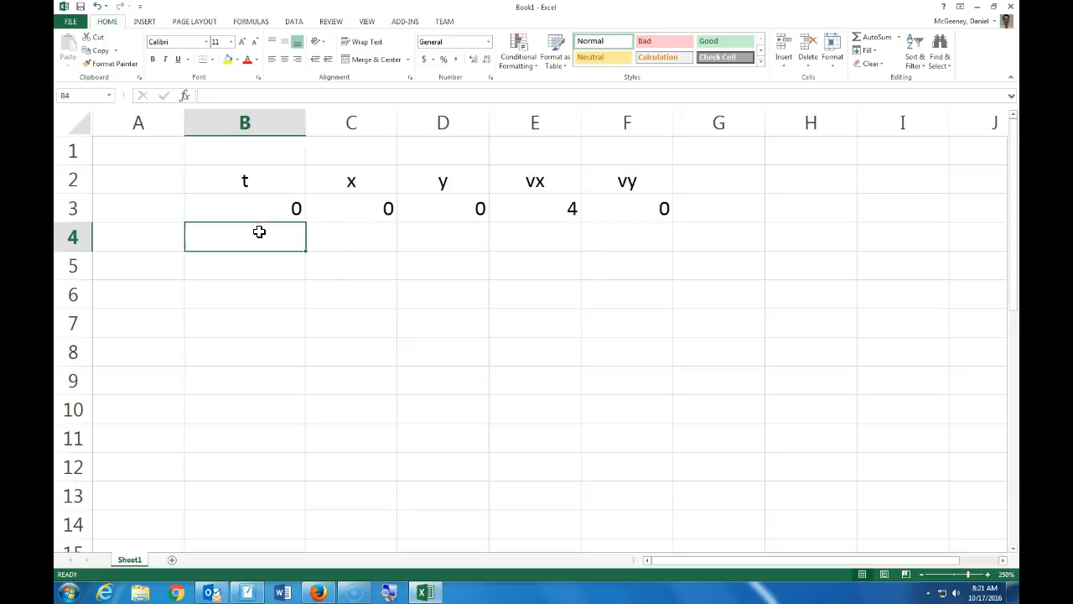
type("=")
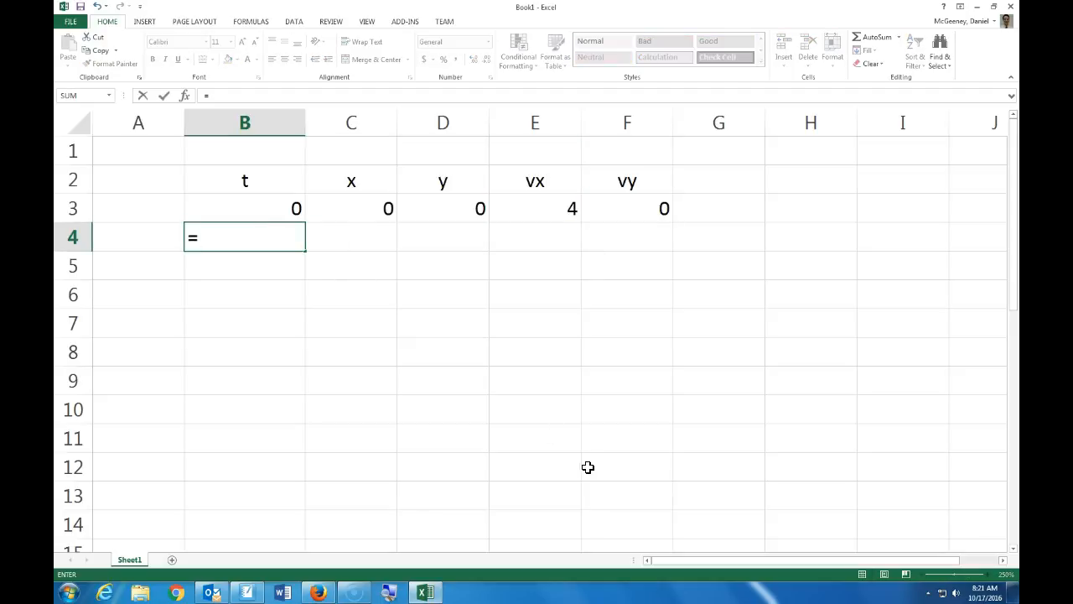
key("Escape")
key("Left")
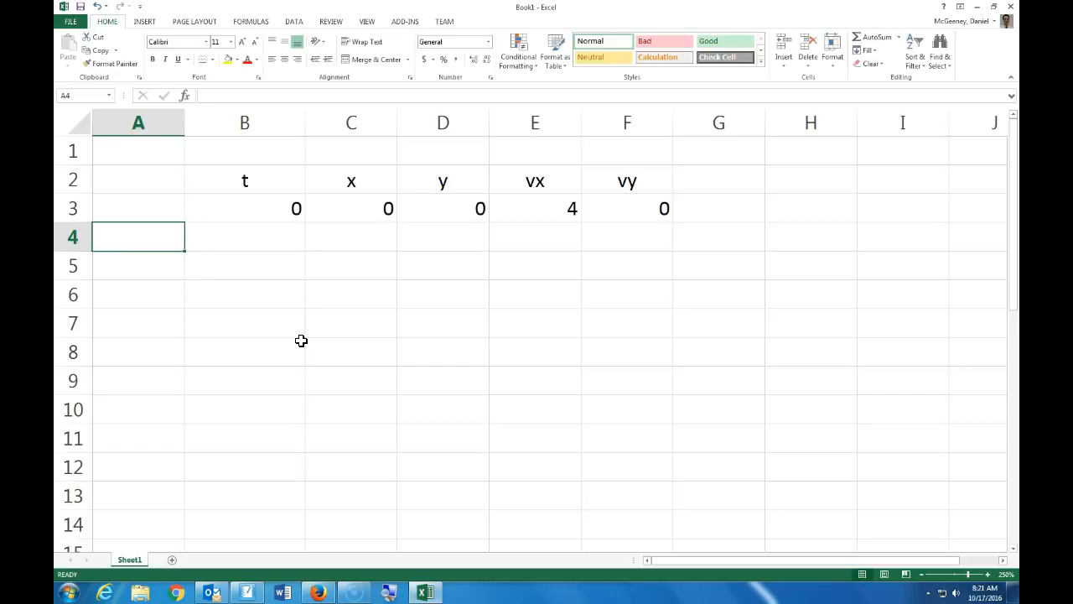
left_click(241, 248)
left_click_drag(254, 233, 277, 525)
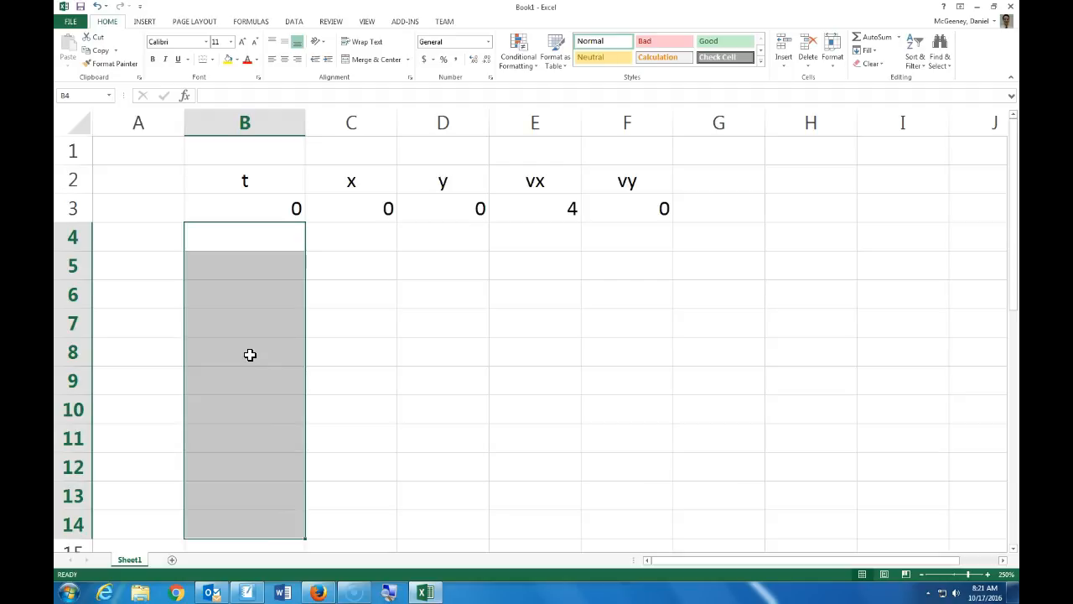
Step: Enter the time-step formula =B3+0.1 in cell B4
left_click(244, 239)
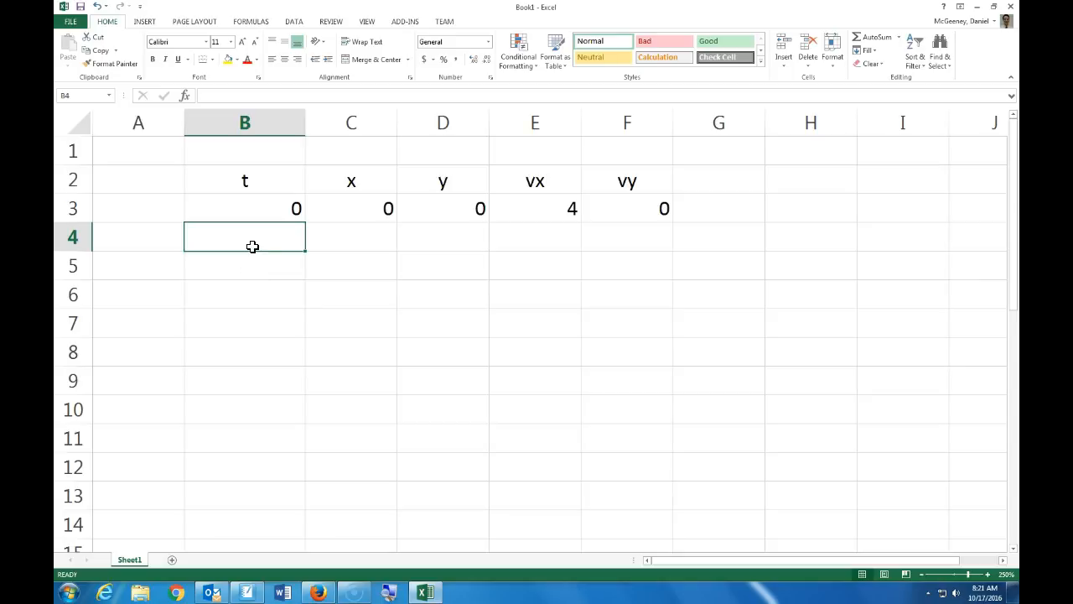
type("=")
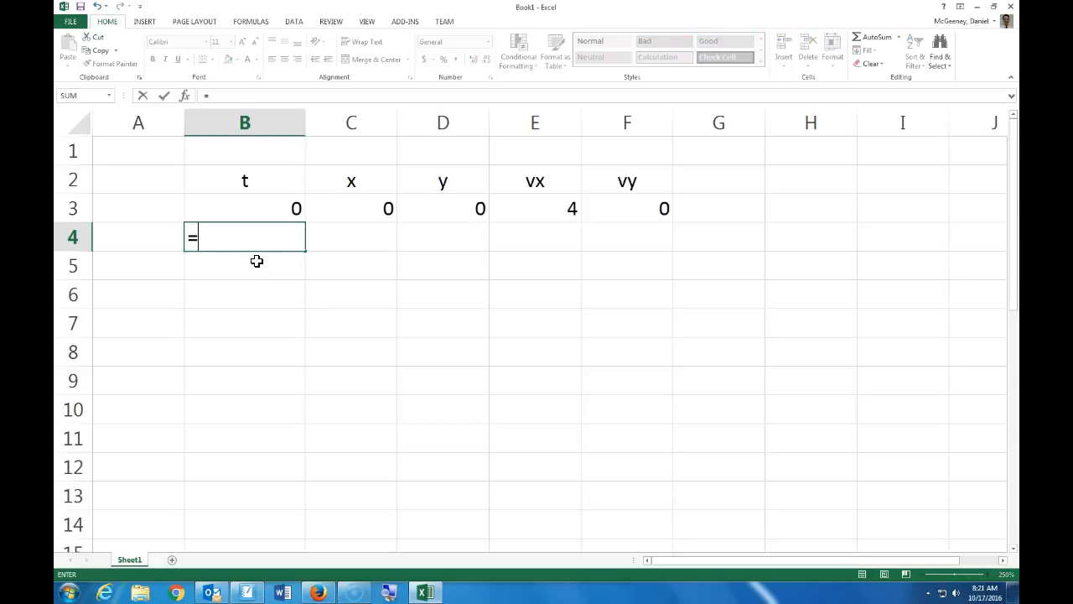
key("super+plus")
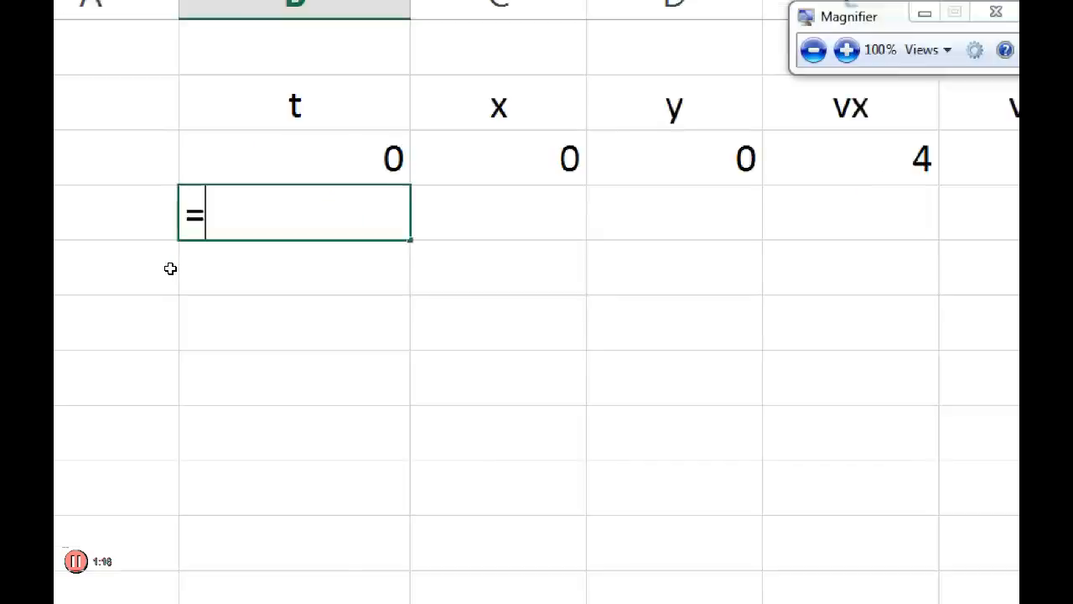
key("super+minus")
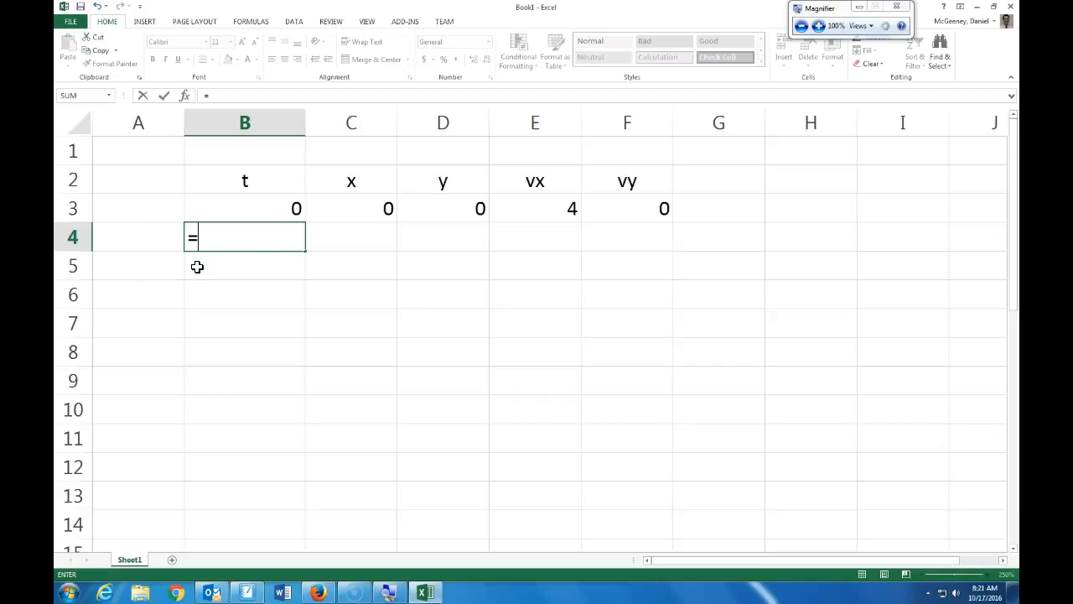
left_click(280, 209)
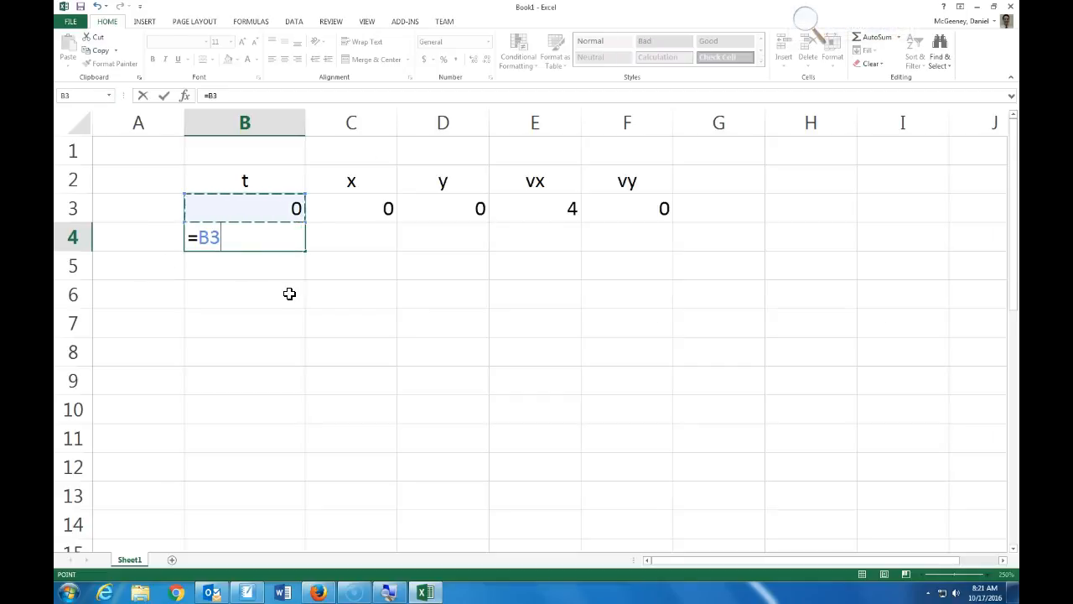
type("+.012")
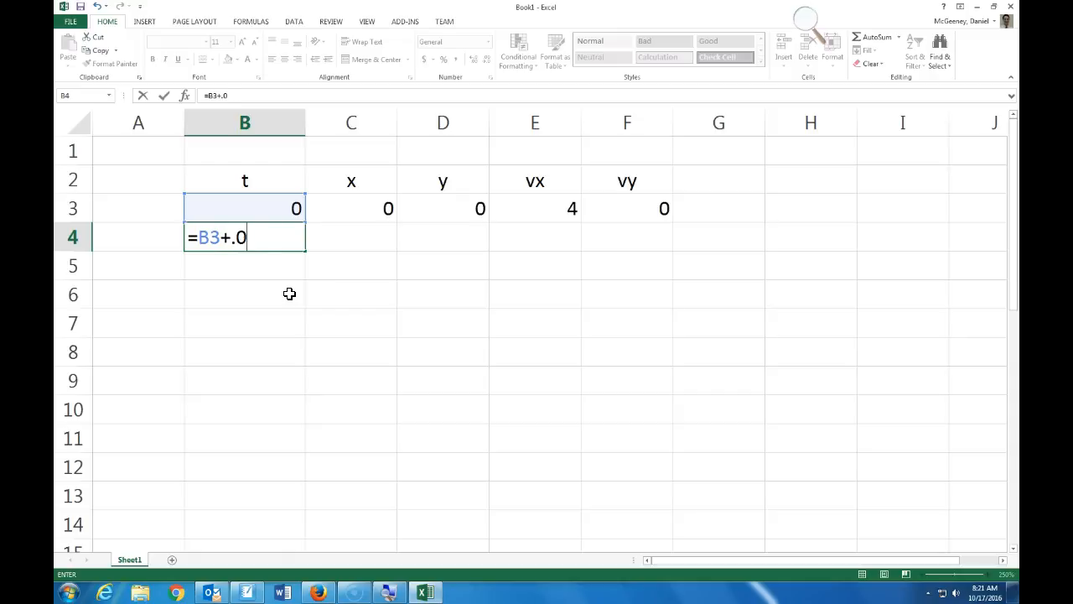
key("BackSpace")
key("BackSpace")
key("BackSpace")
key("BackSpace")
type("0.1")
key("Return")
Step: Fill the time formula from B4 down column B through row 26
left_click(268, 234)
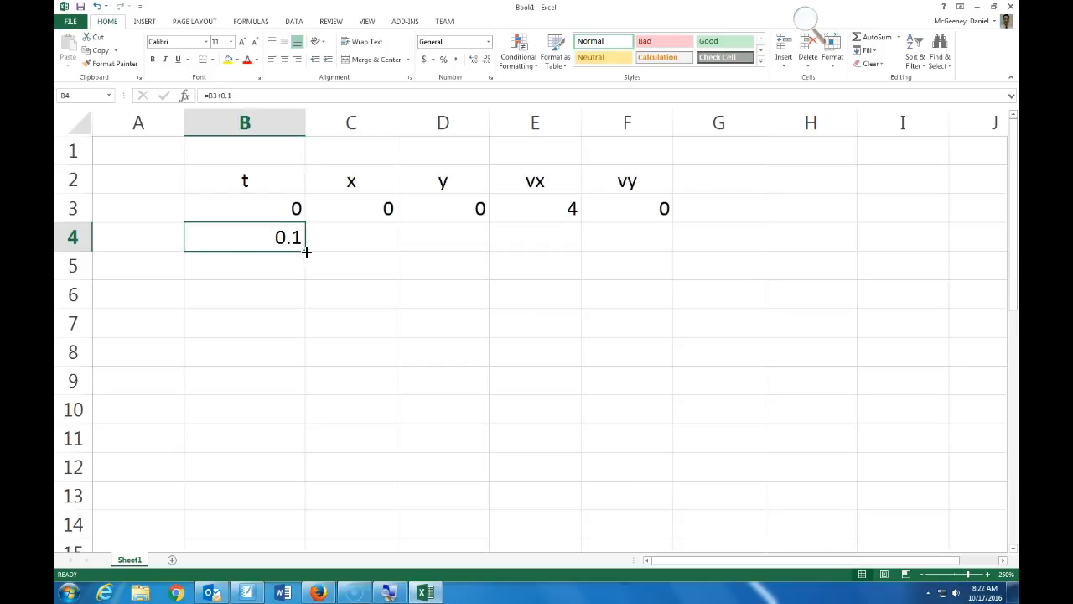
left_click_drag(306, 251, 307, 251)
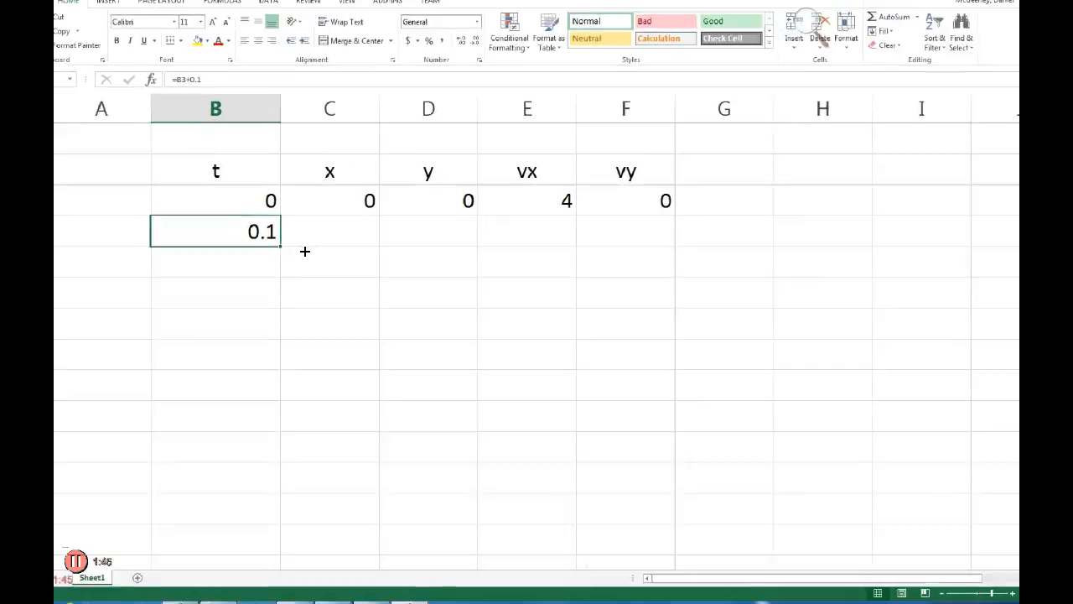
left_click_drag(282, 243, 292, 518)
scroll(271, 328, "up", 4)
scroll(318, 354, "down", 3)
Step: Inspect the filled formulas in cells B17 and B22 to see which cell each one references
left_click(338, 350)
left_click(283, 348)
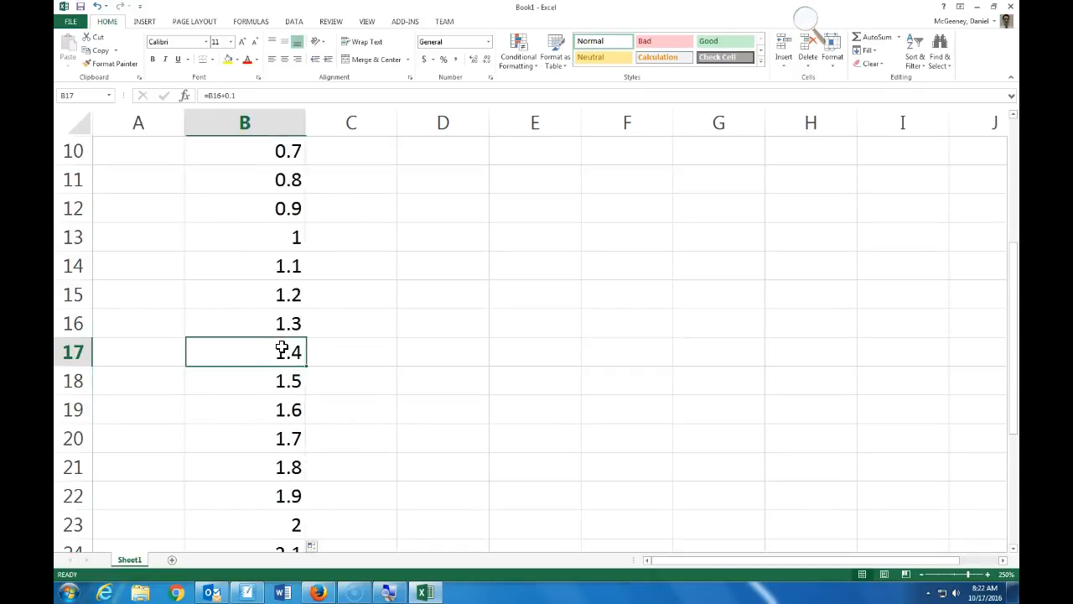
left_click(275, 96)
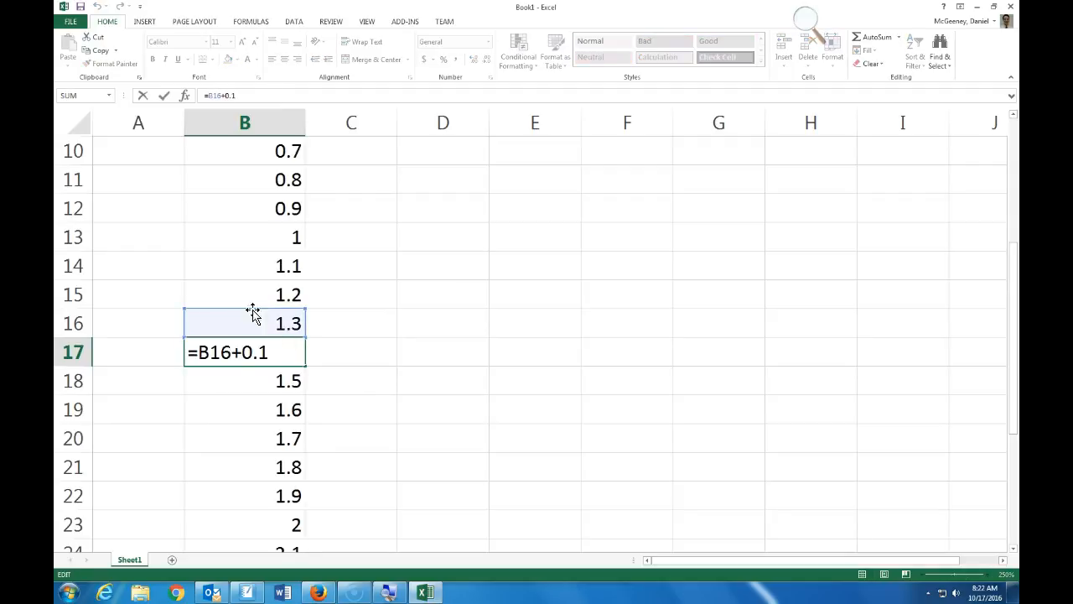
key("Return")
key("Down")
key("Down")
key("Down")
key("Down")
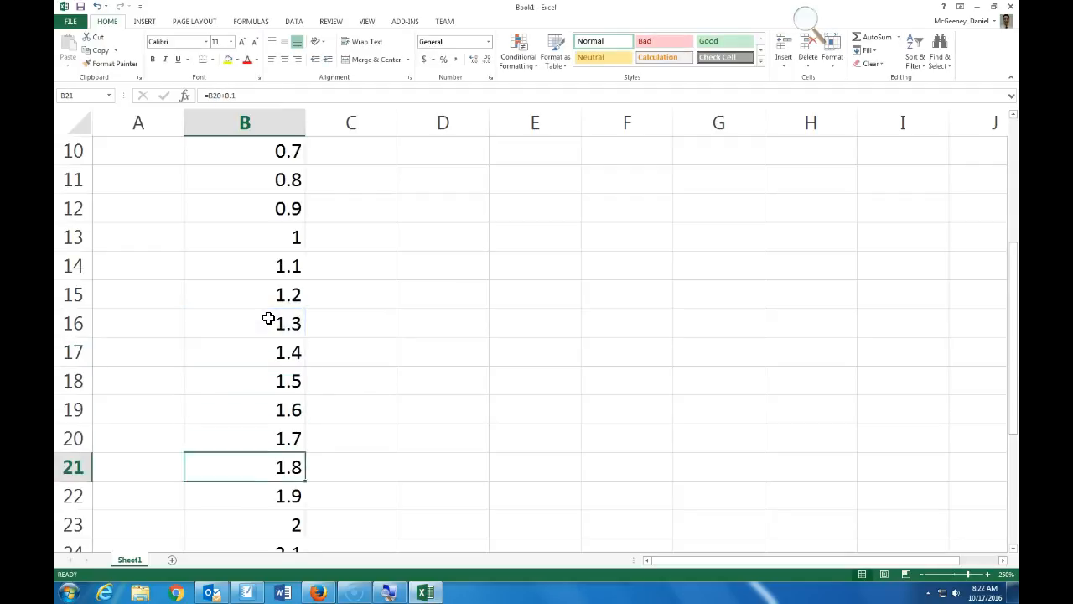
left_click(248, 96)
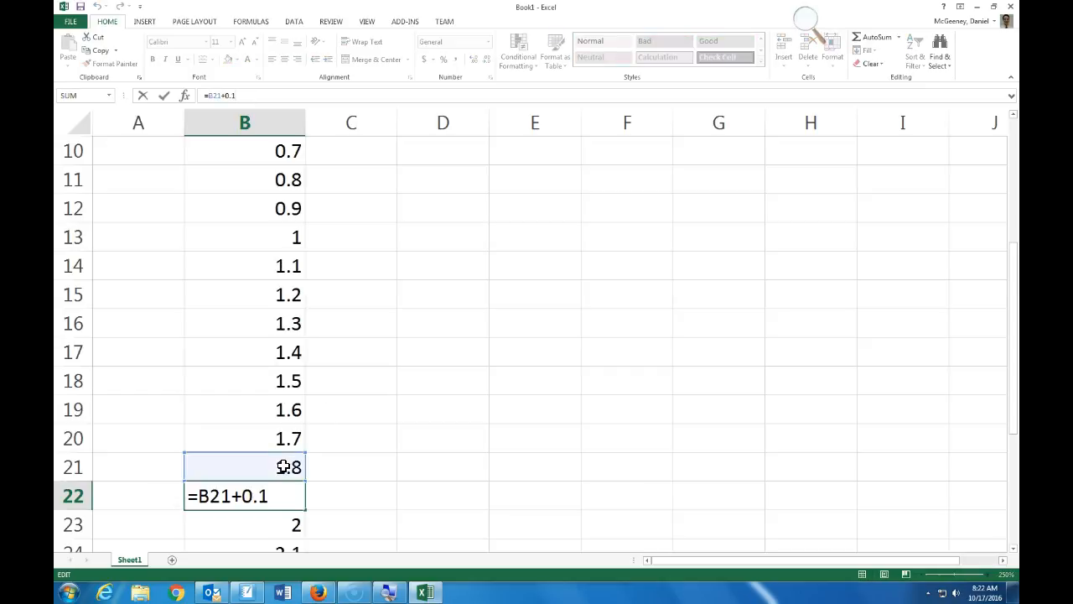
key("Return")
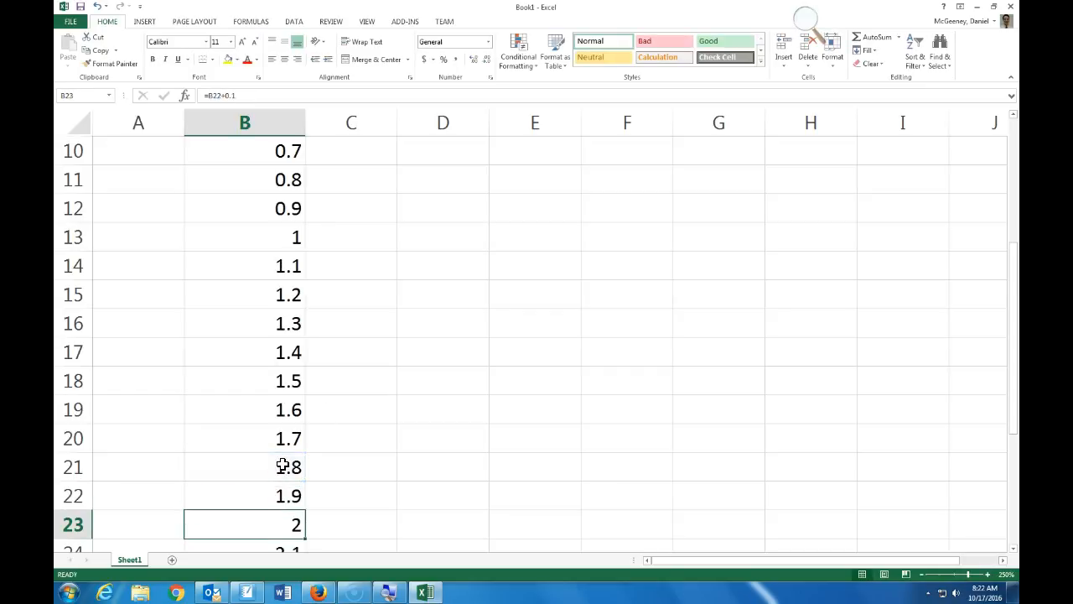
Step: Copy the vx value from cell E3 and paste it down column E through row 26
scroll(282, 466, "up", 3)
left_click(340, 231)
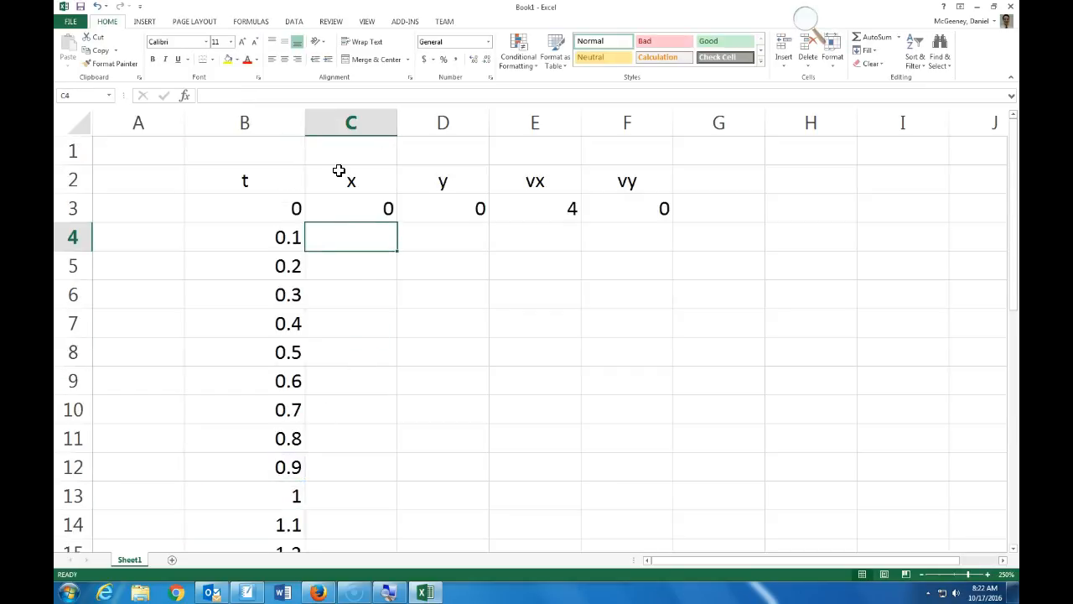
left_click(530, 231)
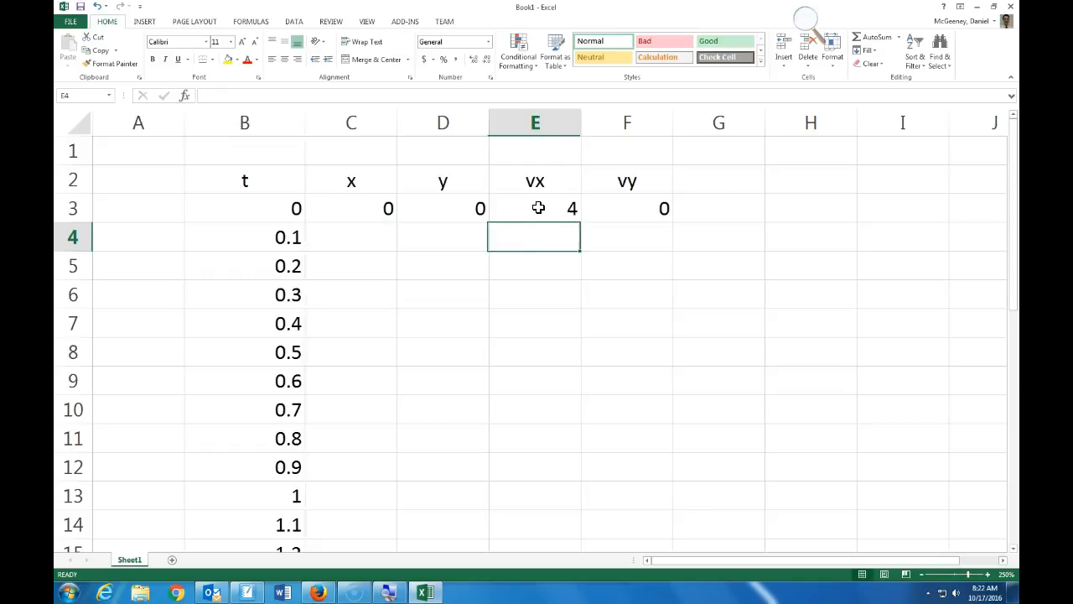
left_click(541, 203)
key("ctrl+c")
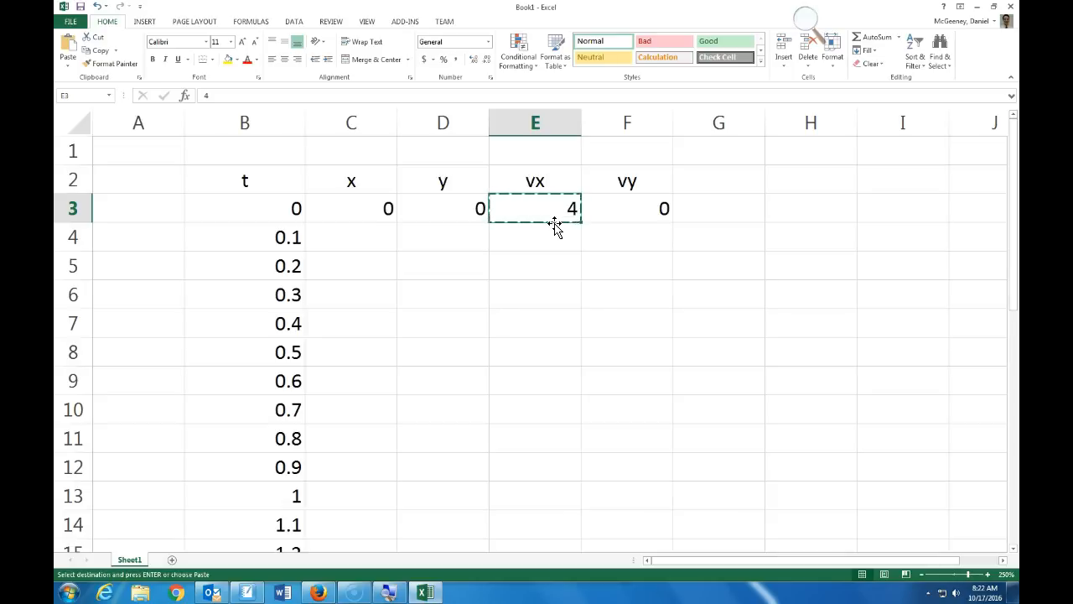
scroll(555, 324, "down", 6)
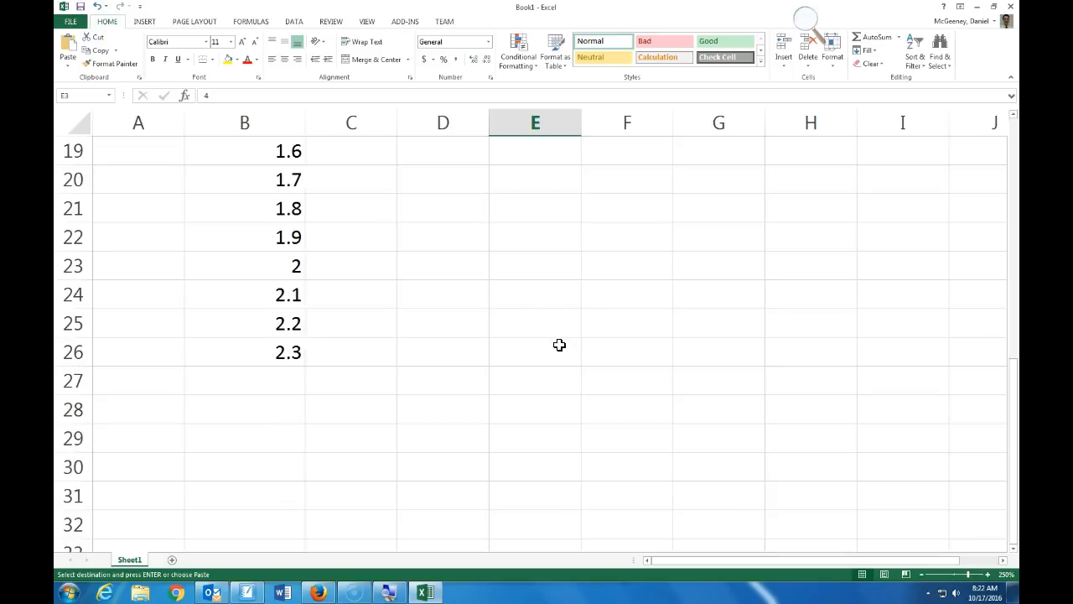
left_click(558, 344, "shift")
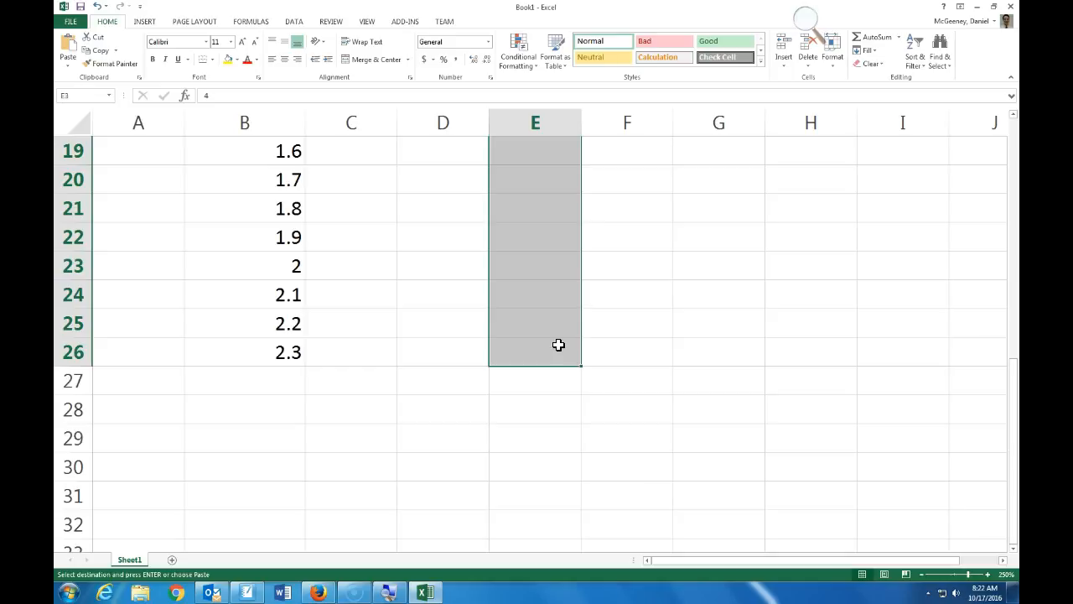
key("Return")
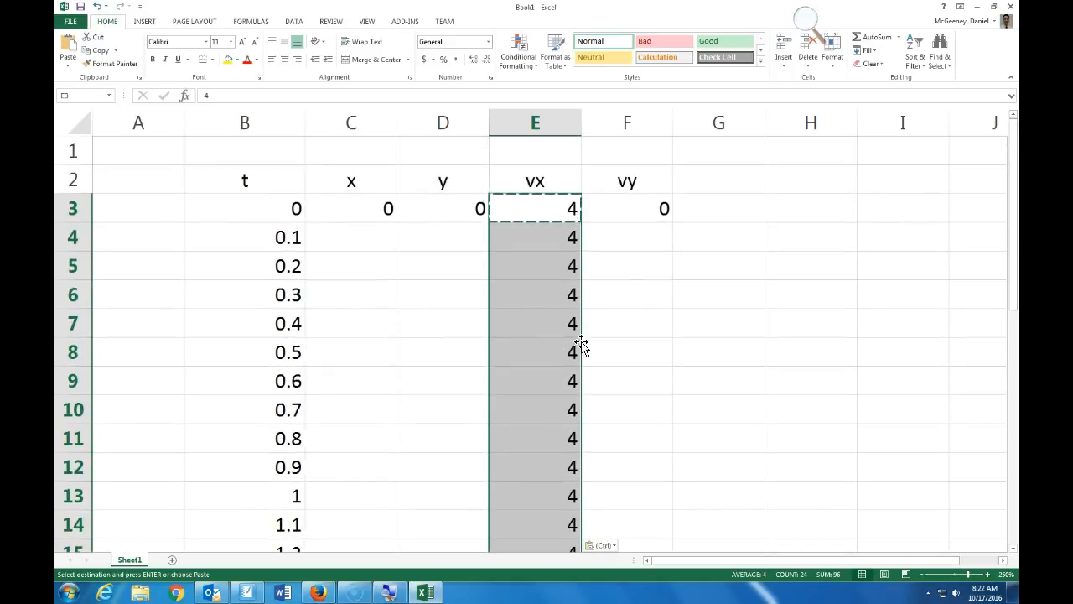
Step: Undo the paste of the vx values in column E
left_click(669, 313)
key("ctrl+z")
key("ctrl+z")
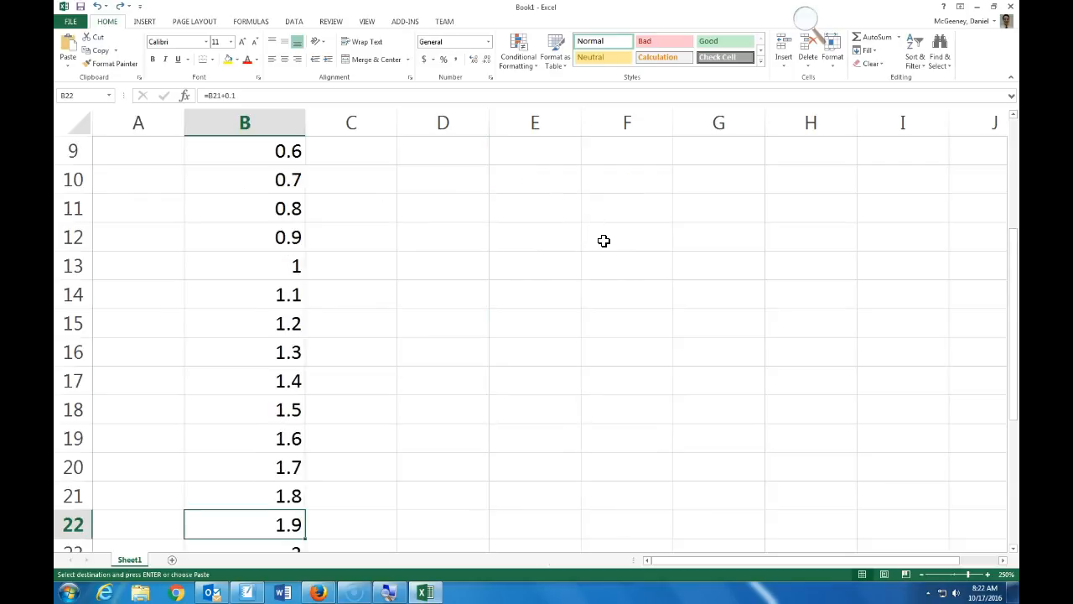
key("ctrl+y")
key("ctrl+z")
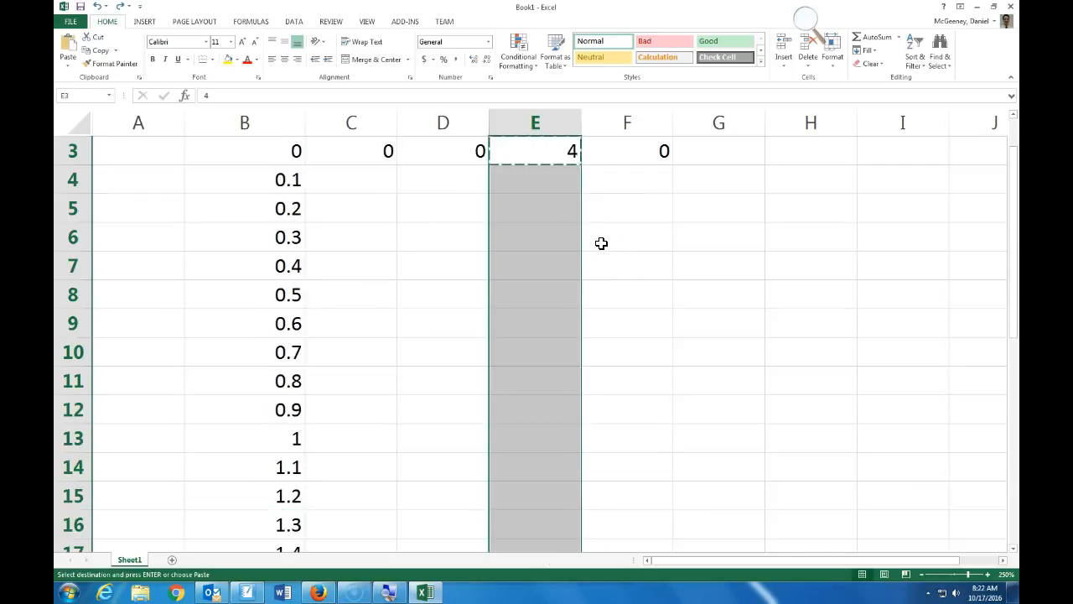
left_click(600, 244)
Step: Fill the vx value of 4 from cell E3 down column E through row 26
scroll(594, 244, "up", 1)
left_click(557, 211)
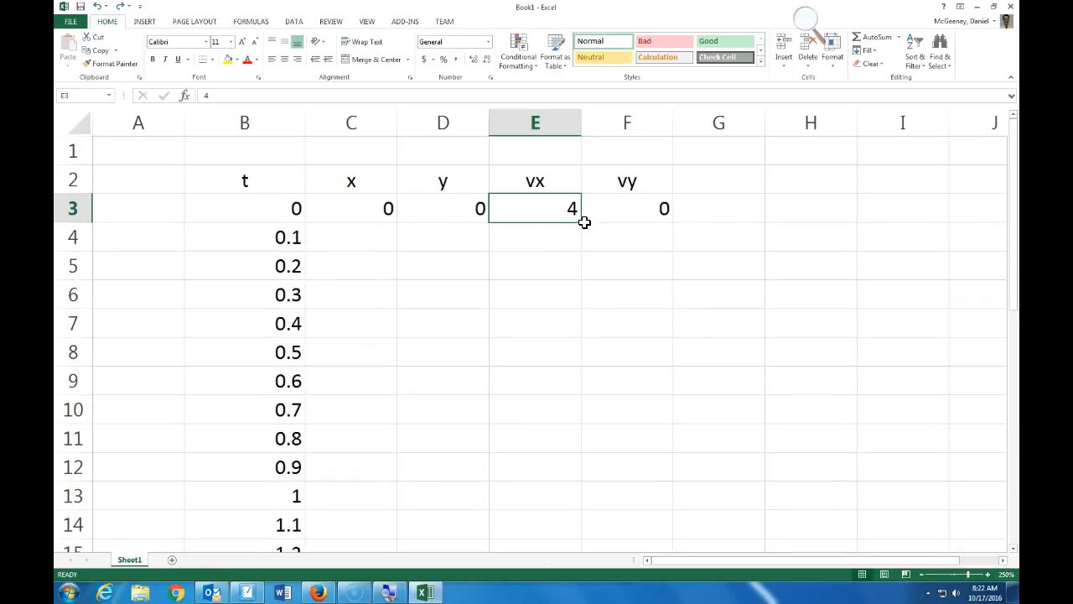
left_click_drag(582, 224, 549, 533)
scroll(630, 359, "up", 1)
scroll(631, 359, "up", 3)
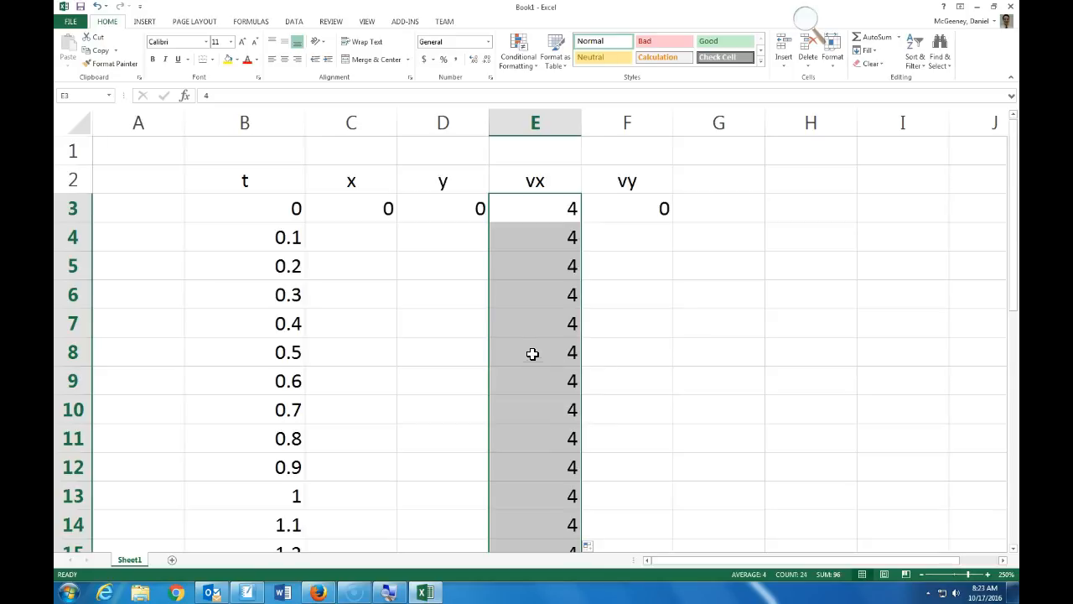
Step: Examine row 4 across the t to vy columns, ending on the x cell C4
left_click(380, 242)
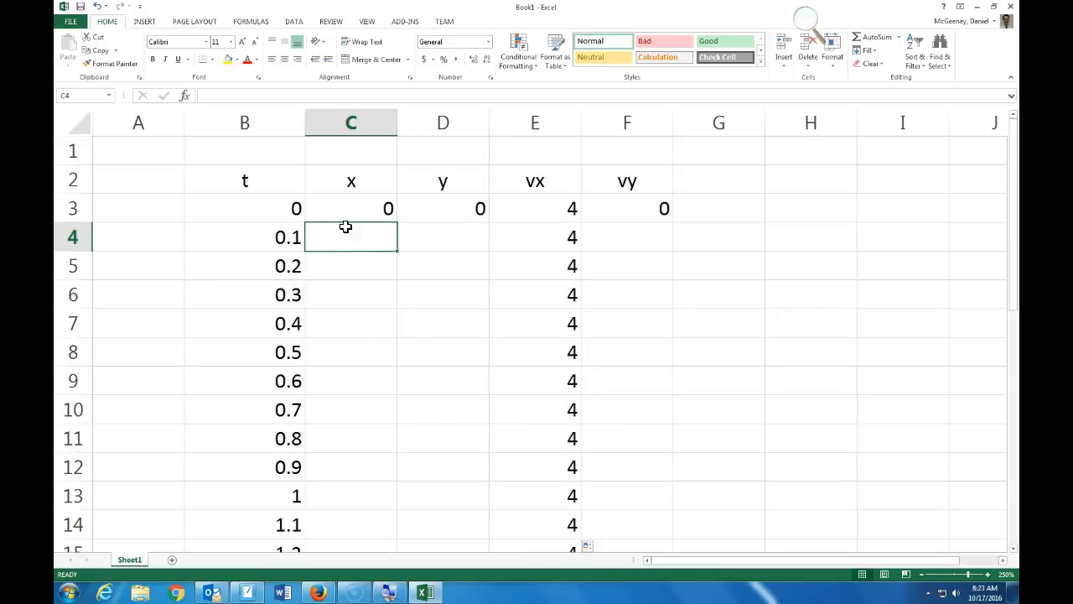
scroll(422, 199, "up", 1)
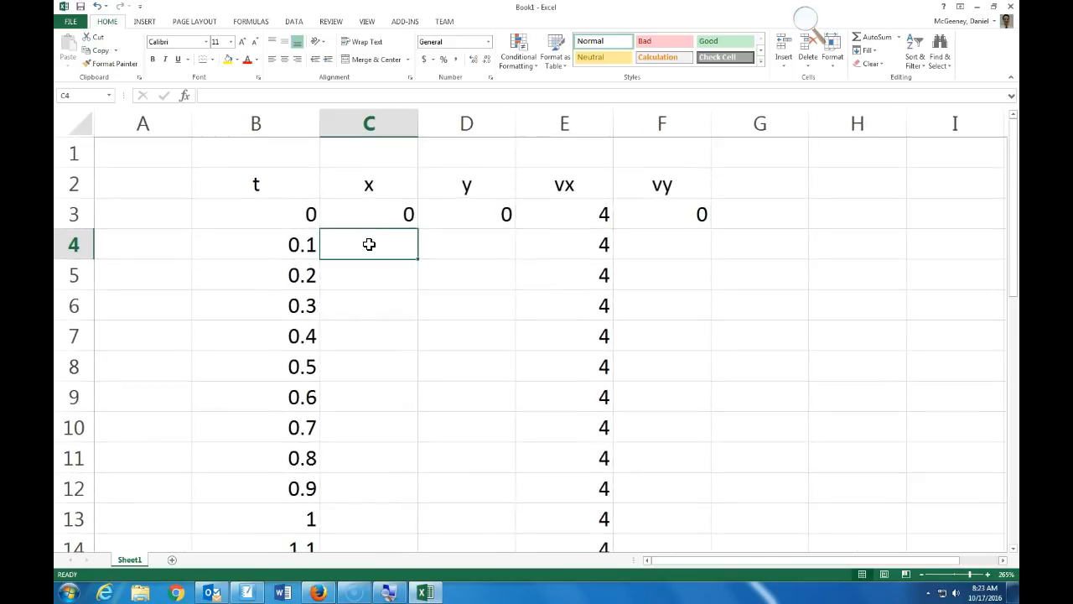
left_click_drag(274, 251, 695, 247)
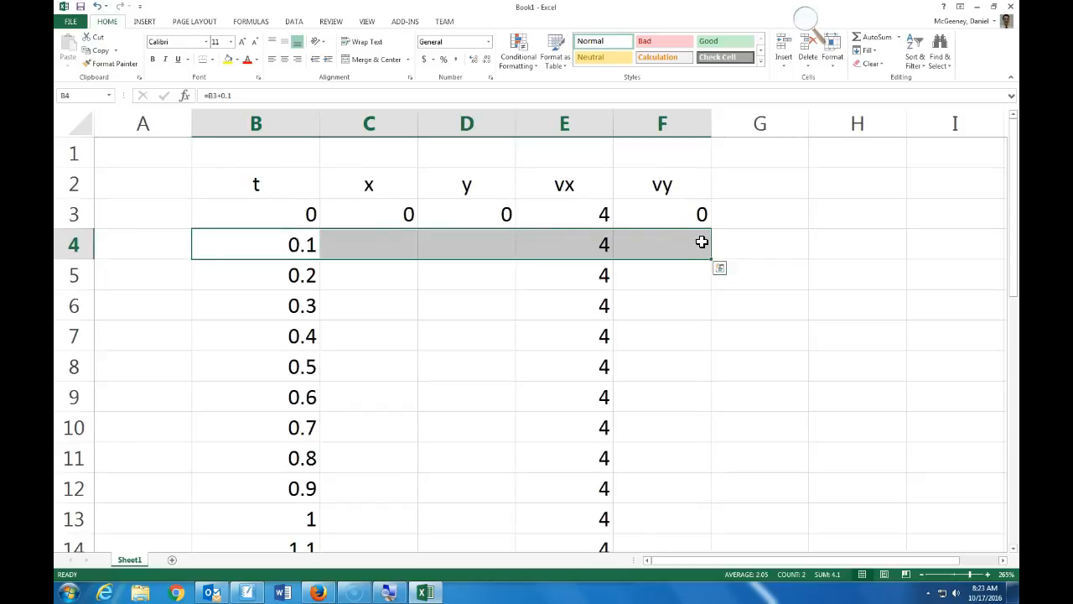
left_click(371, 248)
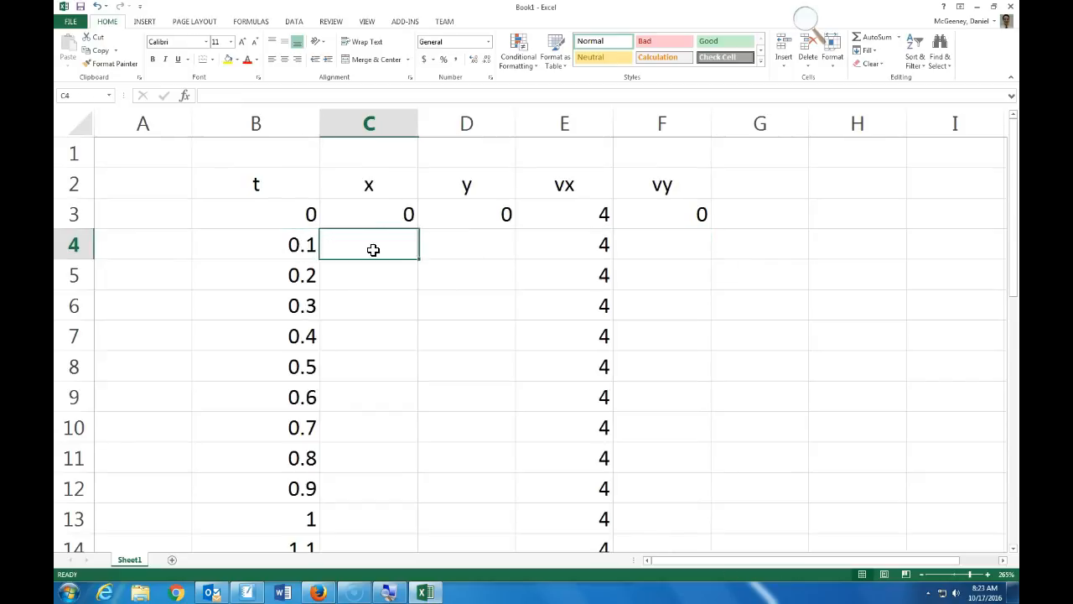
Step: Switch to SMART Notebook and draw a black box around the v_i cos θ term in the horizontal velocity equation
left_click(247, 593)
scroll(297, 407, "up", 8)
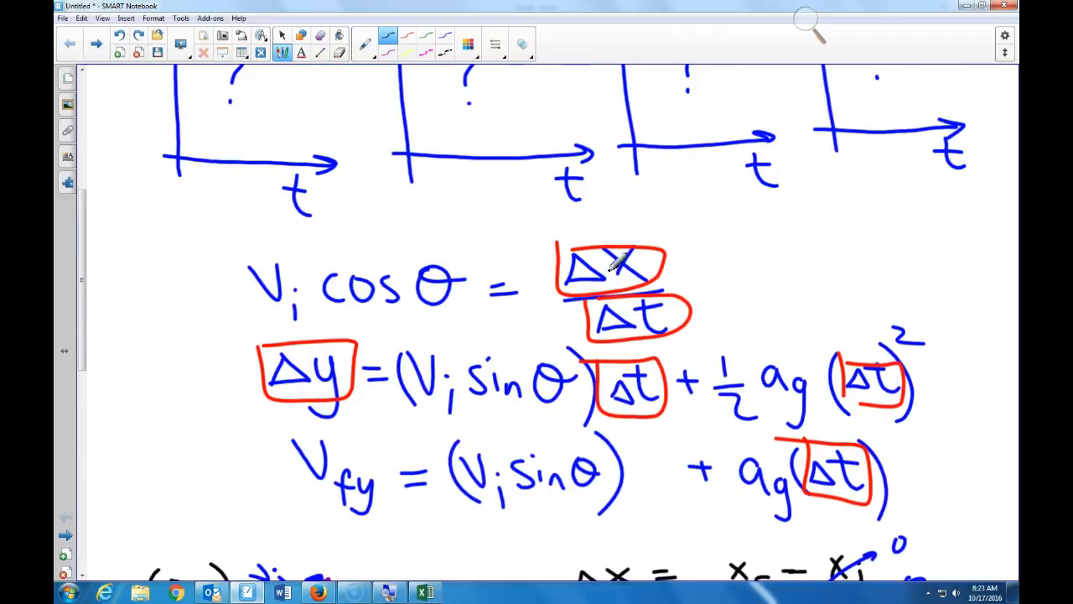
mouse_move(231, 251)
left_mouse_down()
mouse_move(233, 331)
mouse_move(457, 312)
mouse_move(404, 233)
mouse_move(248, 238)
left_mouse_up()
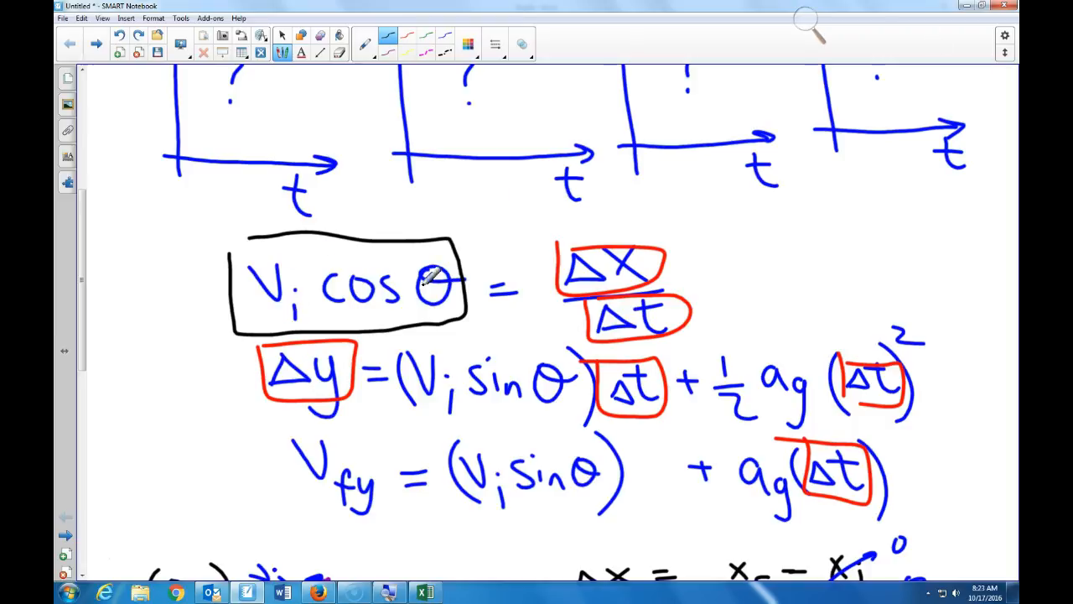
Step: Return to the Excel workbook and enter the x-position formula =E4*B4 in cell C4
left_click(967, 5)
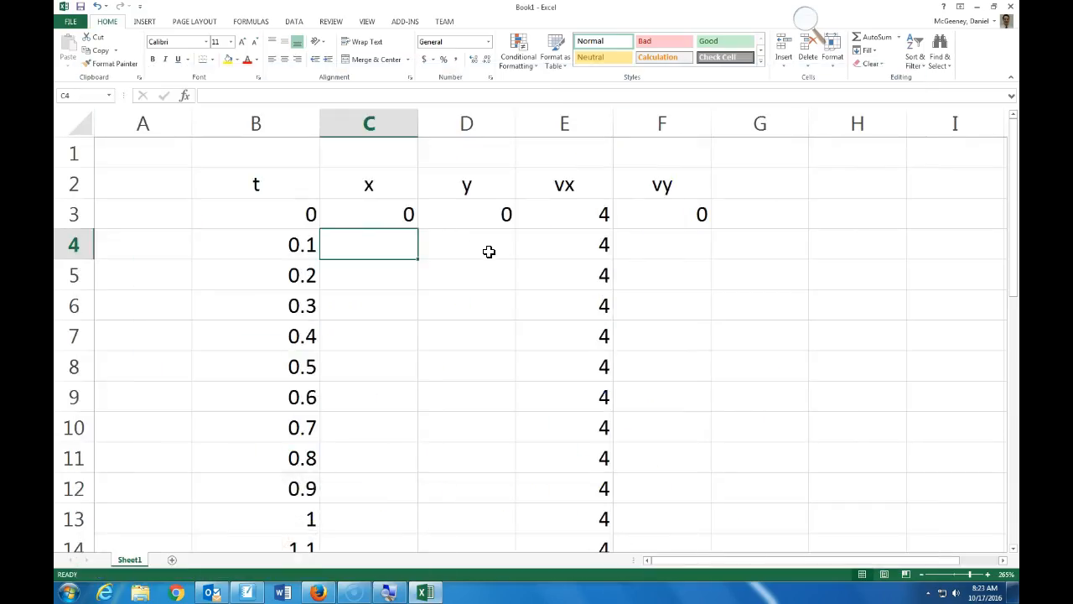
type("=")
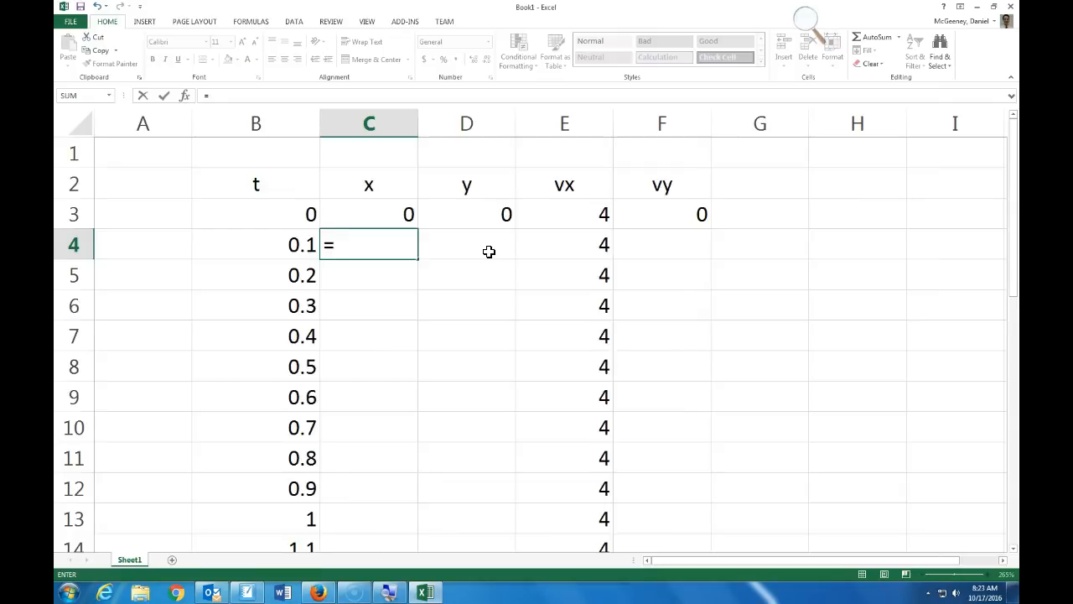
left_click(559, 243)
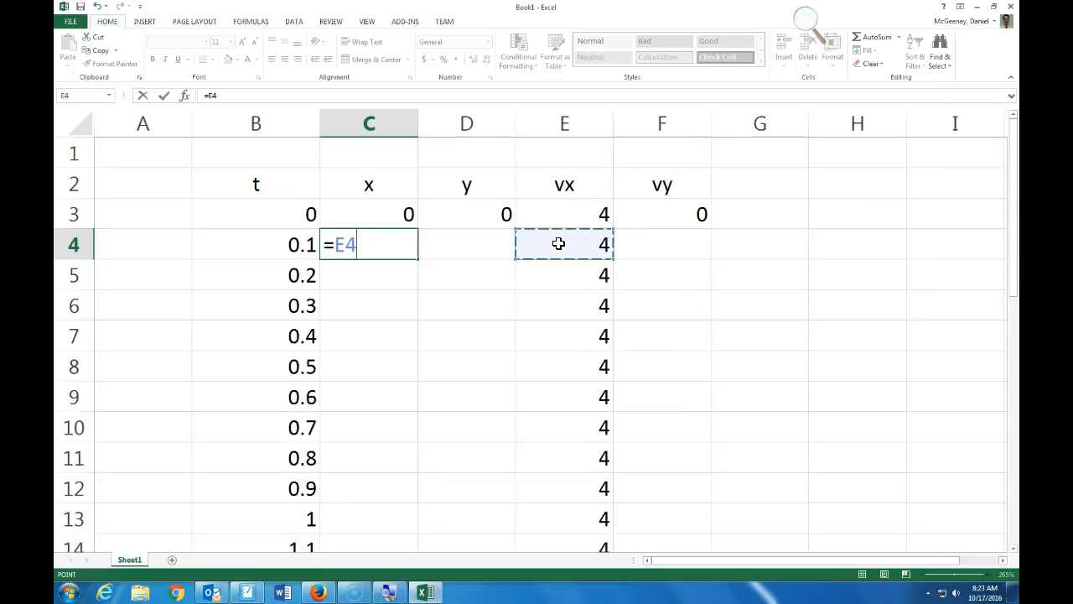
type("*")
left_click(293, 243)
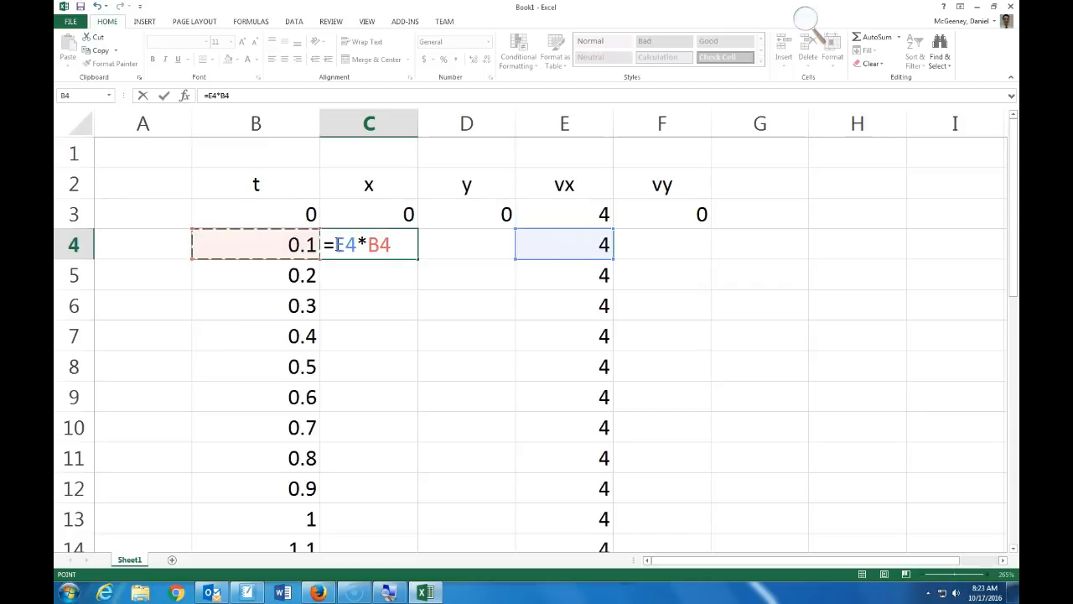
key("ctrl+Return")
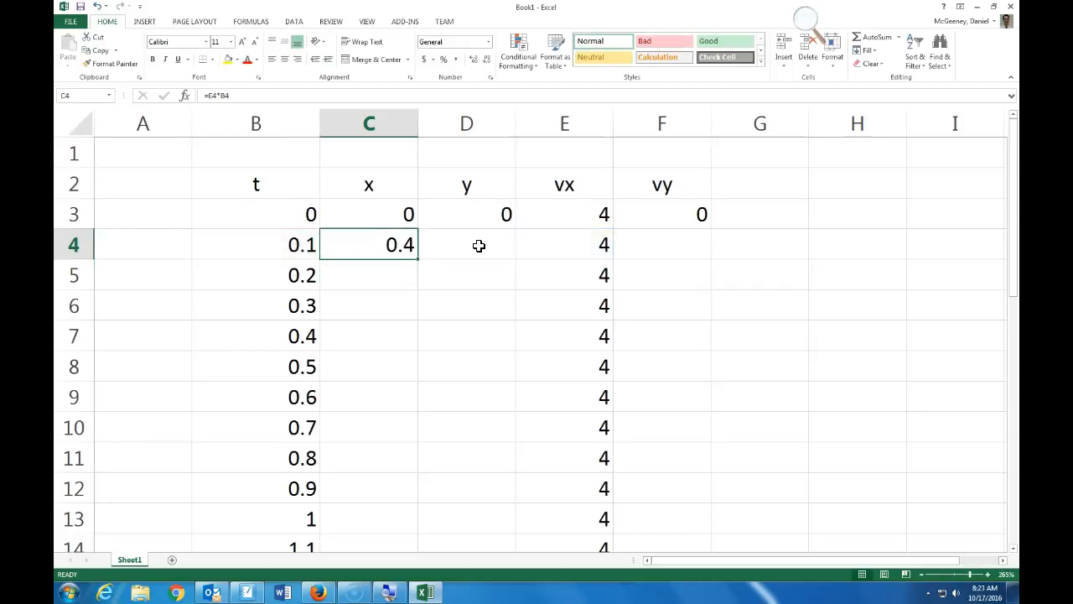
Step: Fill the x formula from C4 down to C7 and check the cell references in C5 through C7
left_click_drag(419, 259, 422, 354)
left_click(385, 275)
left_click(370, 96)
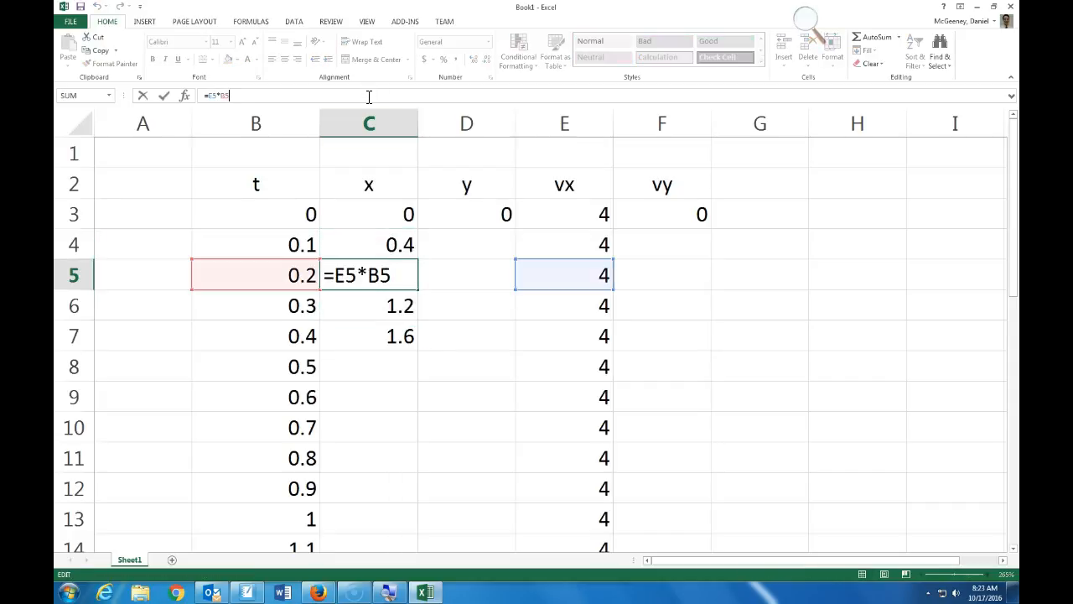
key("Return")
left_click(369, 95)
key("Return")
left_click(369, 96)
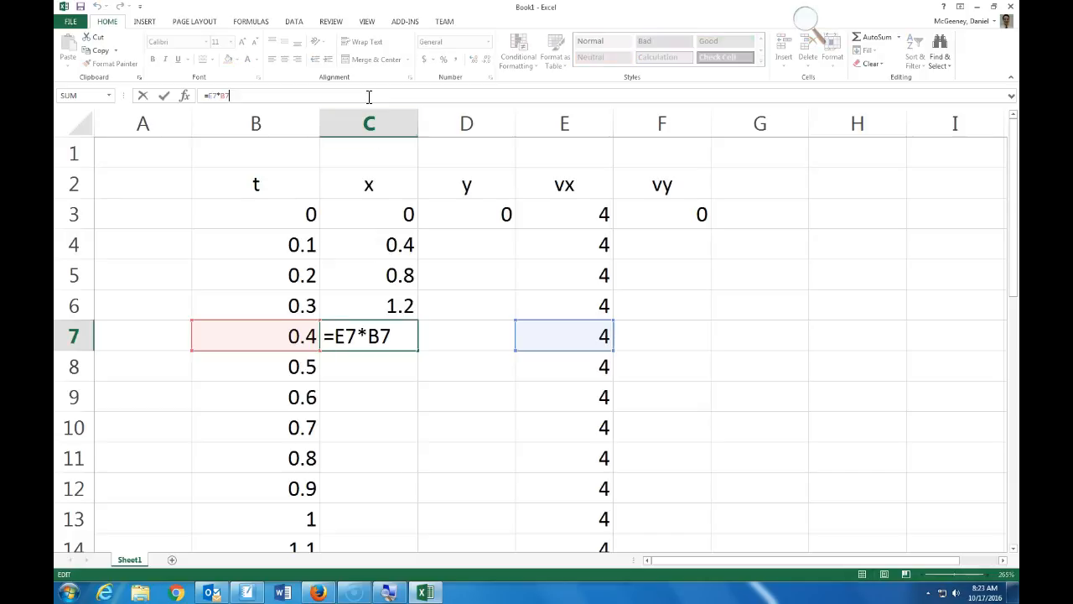
key("Return")
Step: Copy the x formula from cell C7 down column C through row 26
left_click(407, 338)
key("ctrl+c")
scroll(422, 401, "down", 8)
scroll(394, 433, "up", 5)
scroll(389, 415, "down", 3)
left_click(382, 369, "shift")
key("ctrl+v")
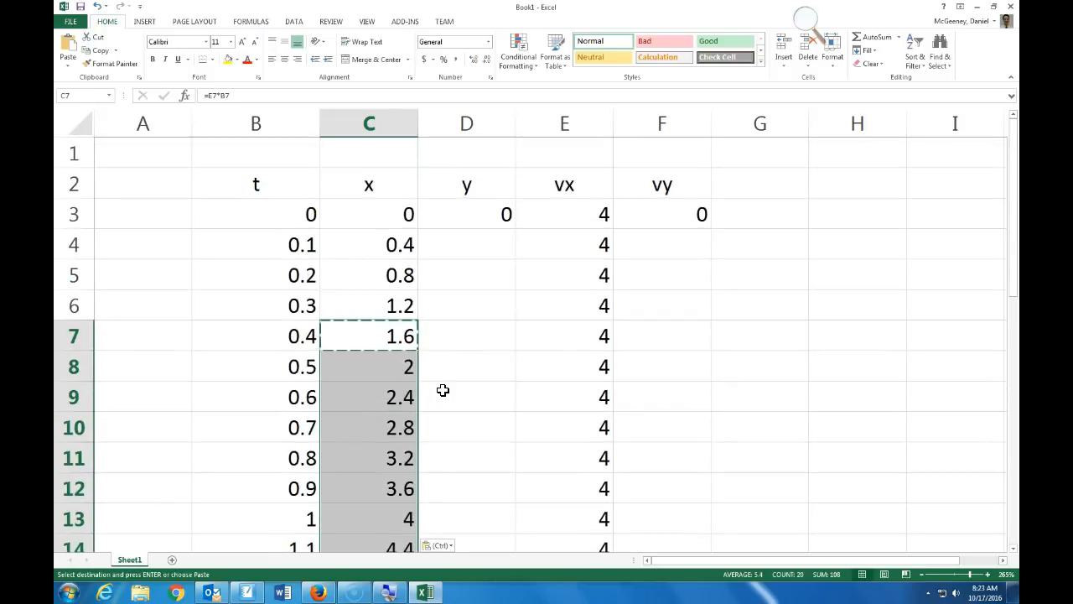
key("Escape")
Step: Begin a formula in the y cell D4 and consult the Δy equation in SMART Notebook
left_click_drag(474, 224, 480, 244)
left_click(482, 250)
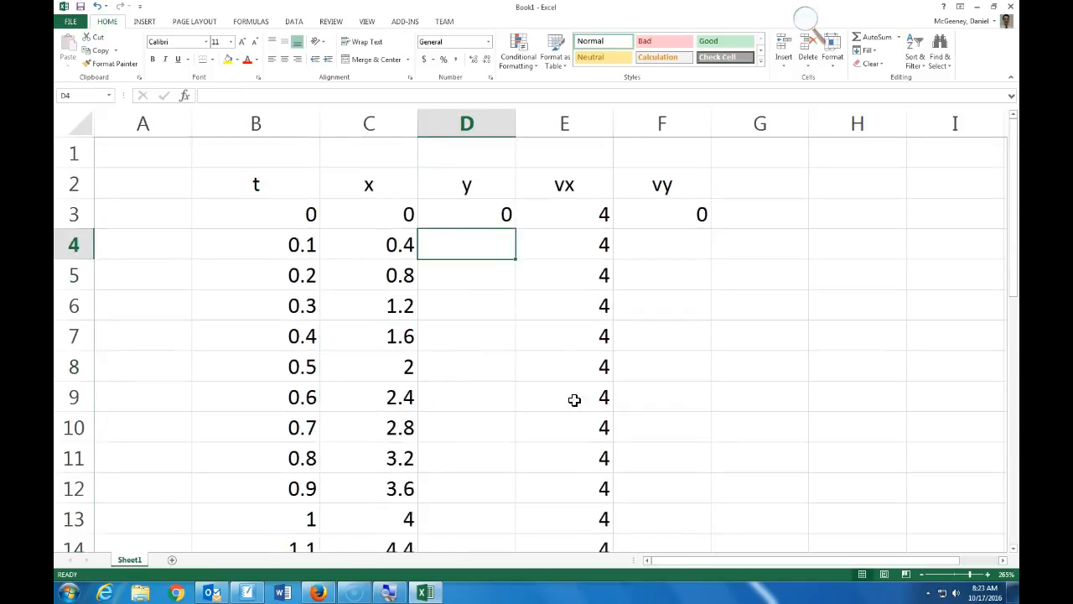
type("=")
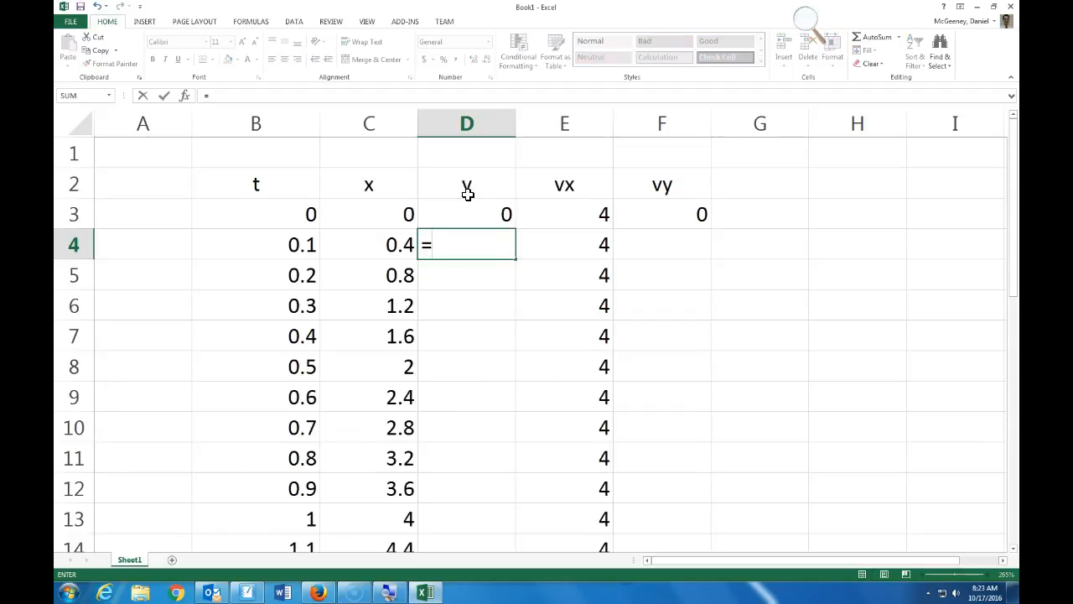
left_click(247, 593)
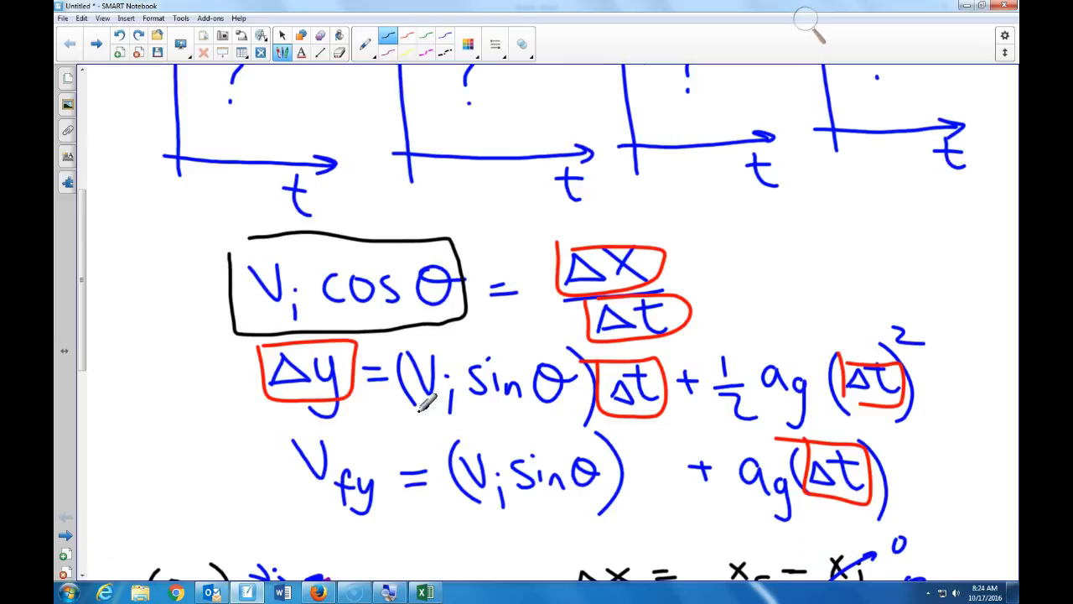
scroll(464, 408, "down", 2)
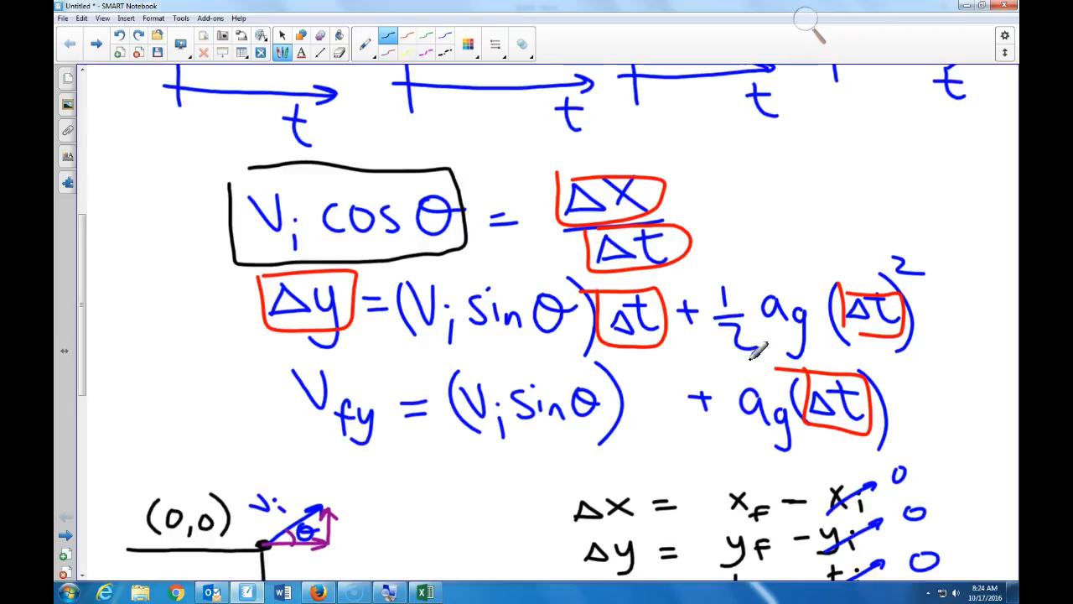
Step: Return to the Excel workbook and complete the y-position formula in D4 as =F3*B4+0.5*-9.81*B4^2
left_click(425, 593)
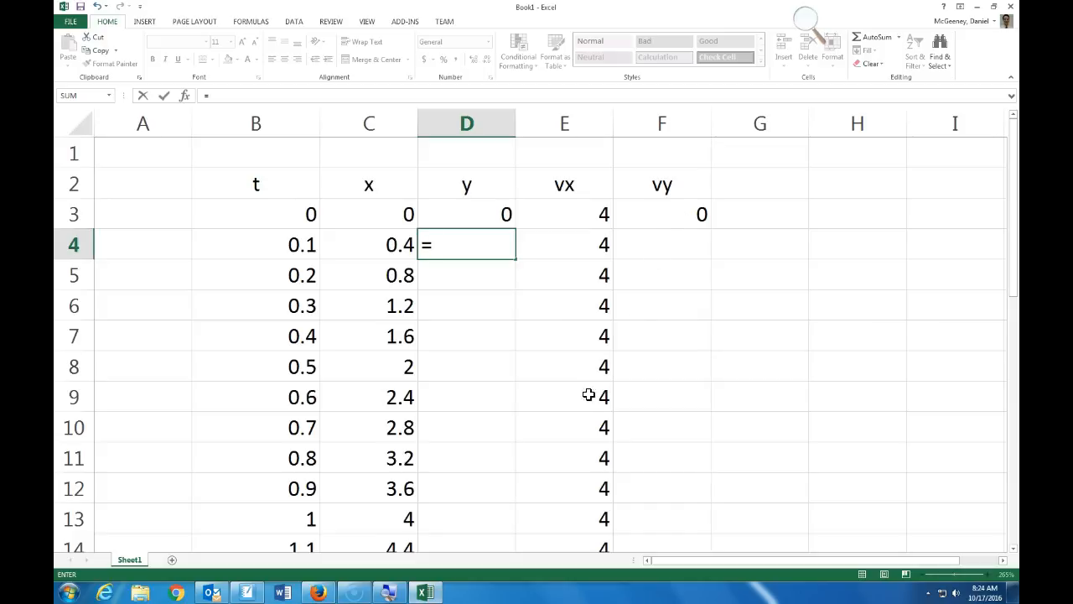
left_click(663, 218)
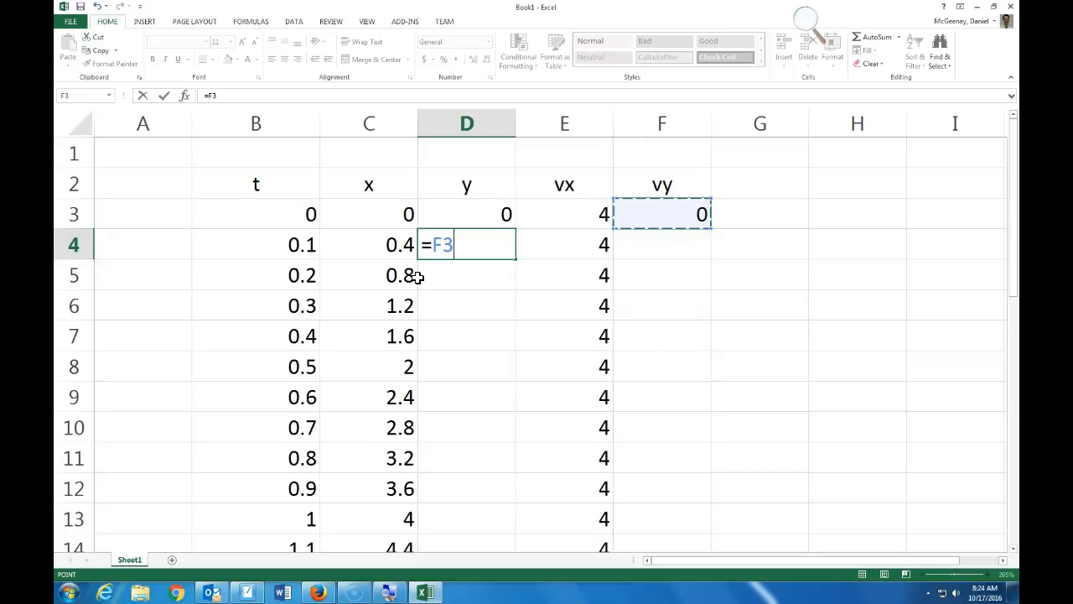
left_click(278, 242)
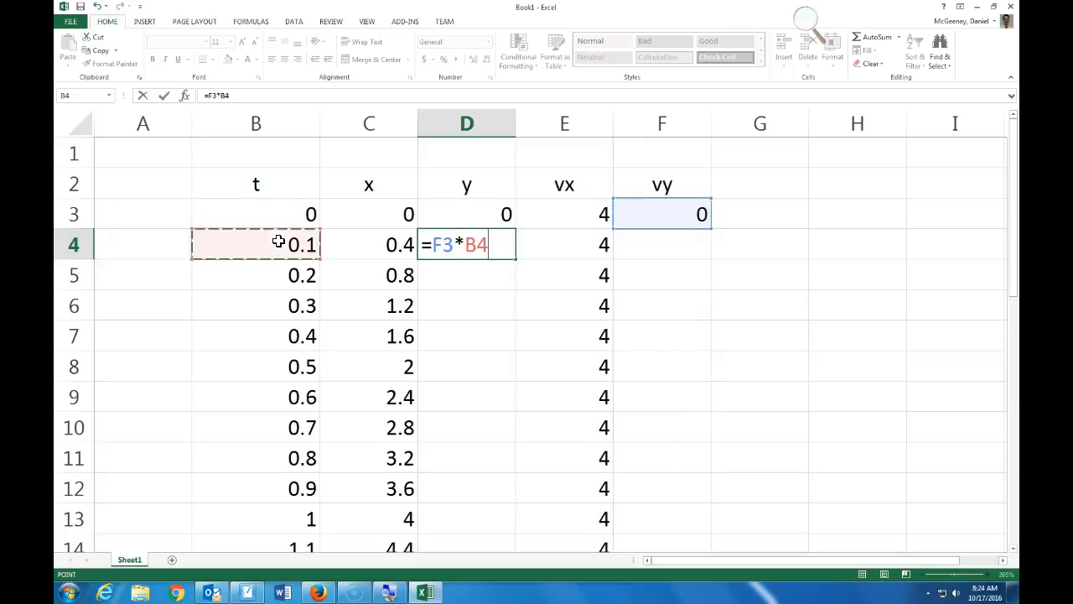
type("+0.5*")
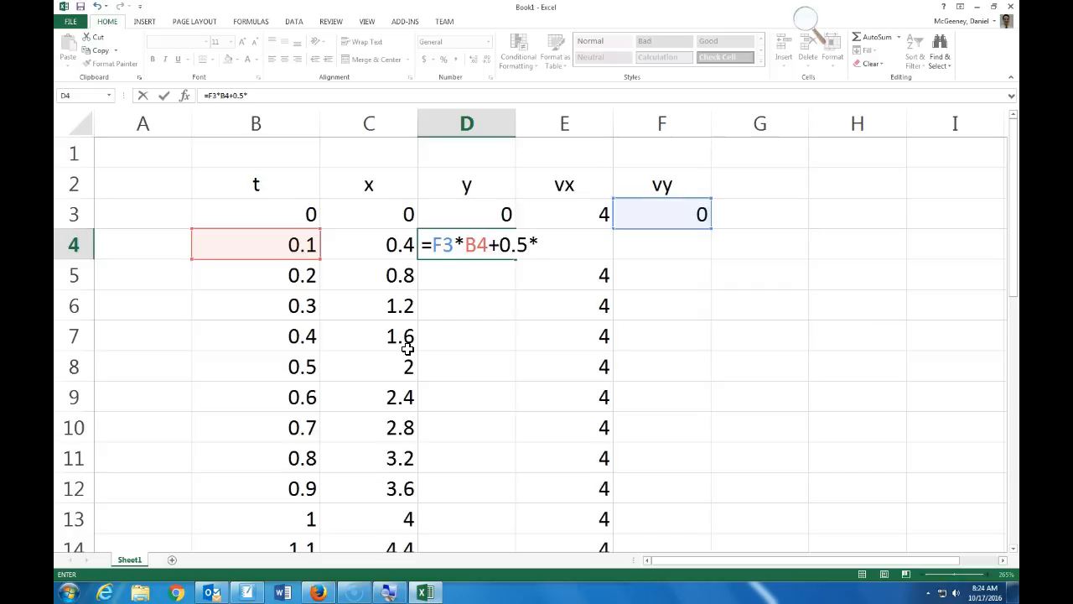
type("-9.81*")
left_click(275, 245)
type("^")
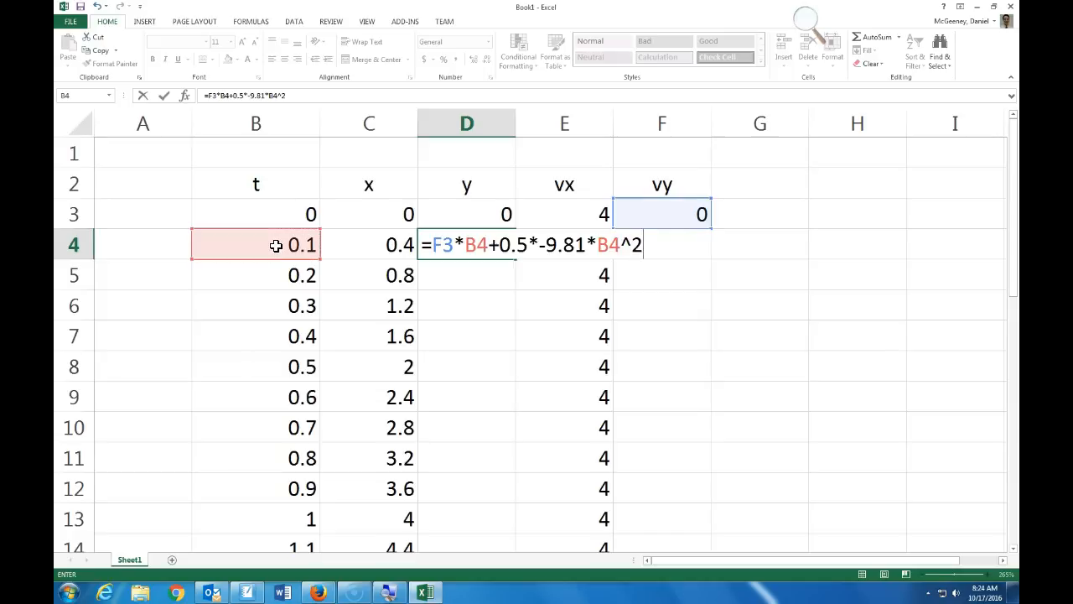
type("2")
key("Return")
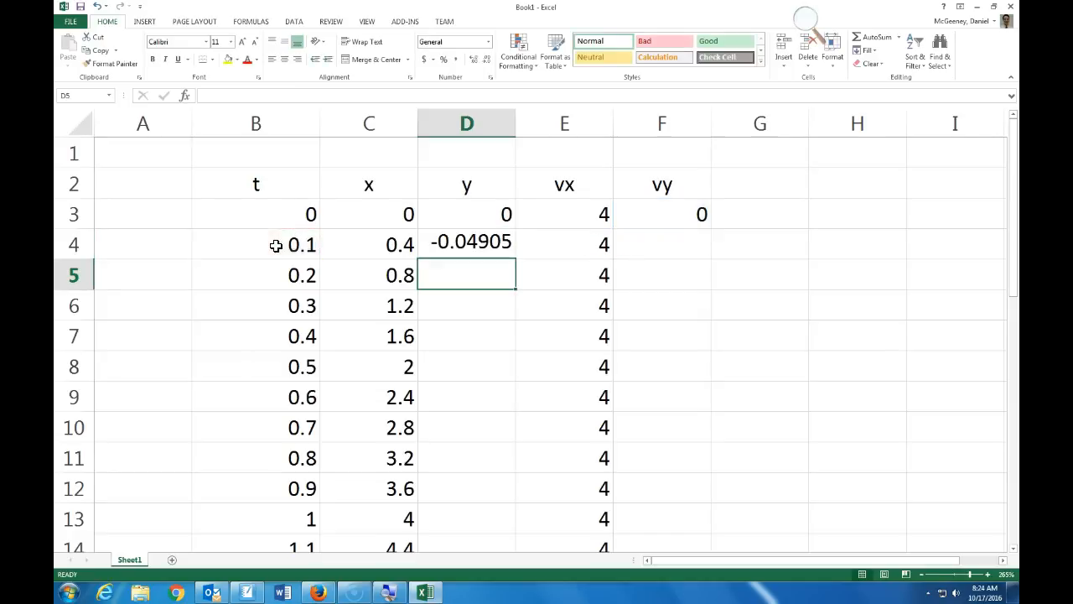
Step: Fill the y formula from D4 down column D through row 11
left_click(461, 243)
left_click_drag(517, 261, 517, 467)
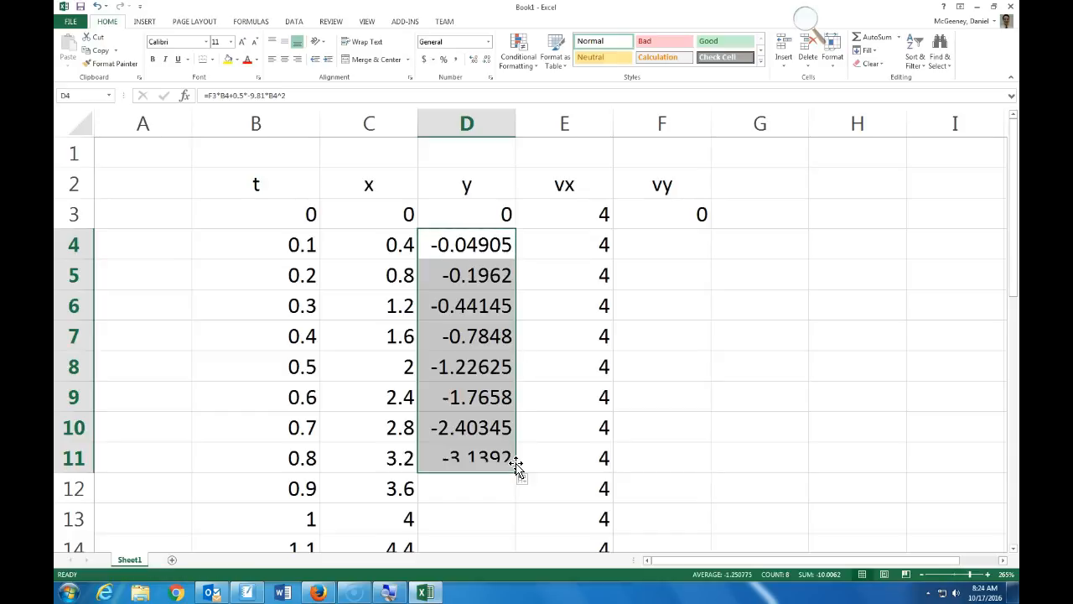
Step: Inspect the y formulas in D4 and D5 to check which velocity and time cells each one references
left_click(477, 252)
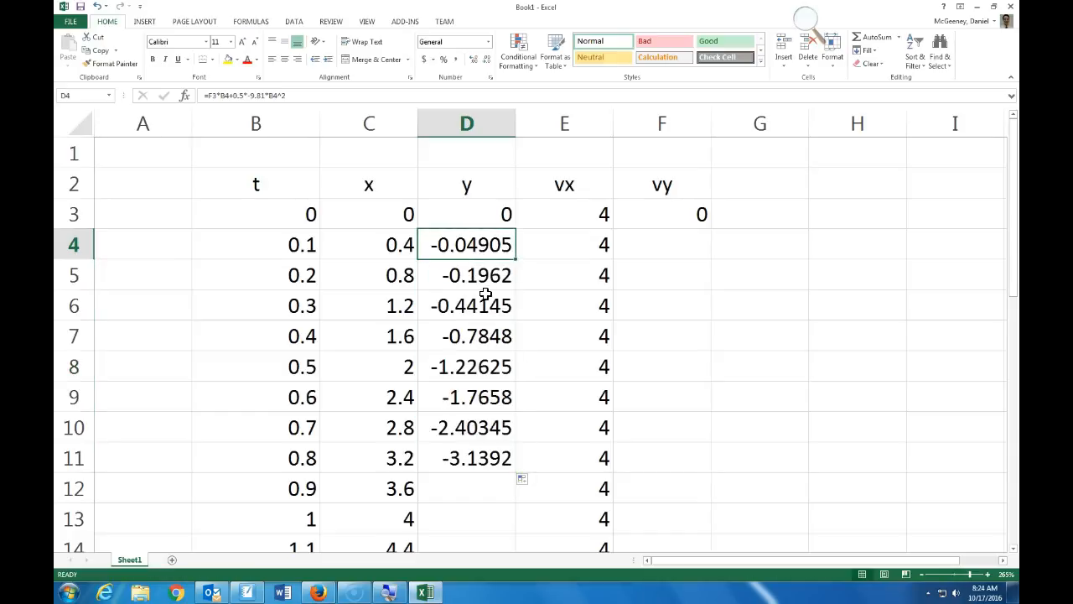
left_click(485, 282)
key("F2")
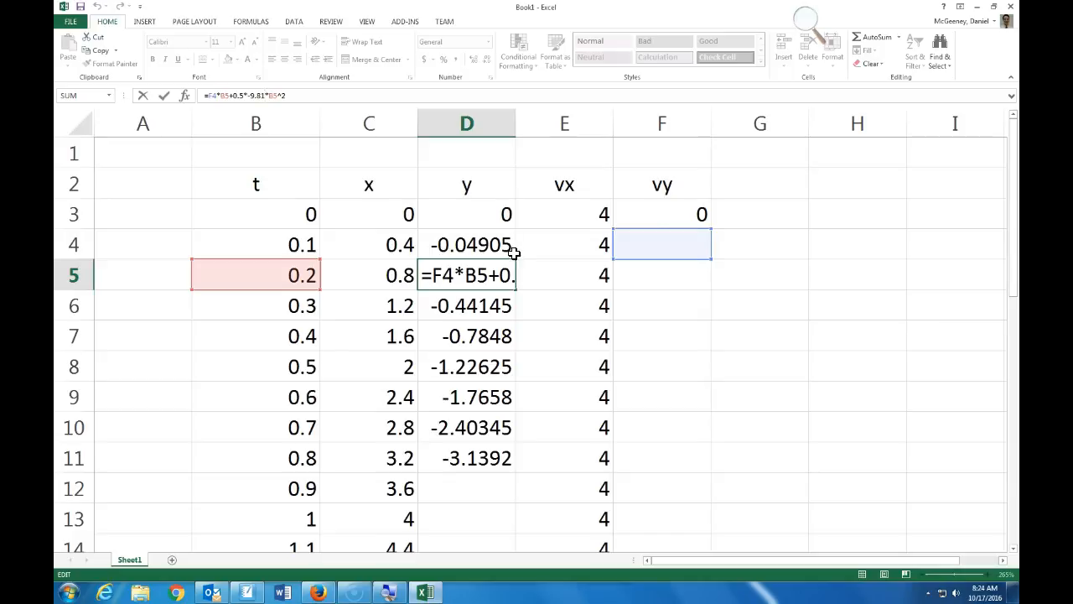
key("Return")
left_click(455, 272)
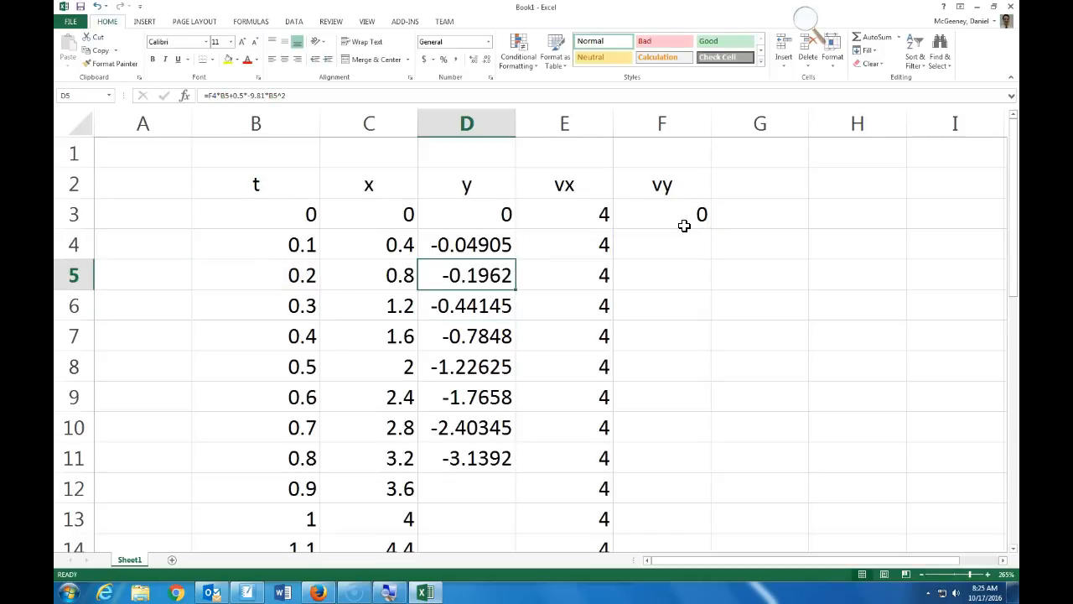
Step: Clear the filled y formulas from D5 down through D11, keeping only the formula in D4
key("Up")
key("Down")
key("ctrl+shift+Down")
key("Delete")
key("Up")
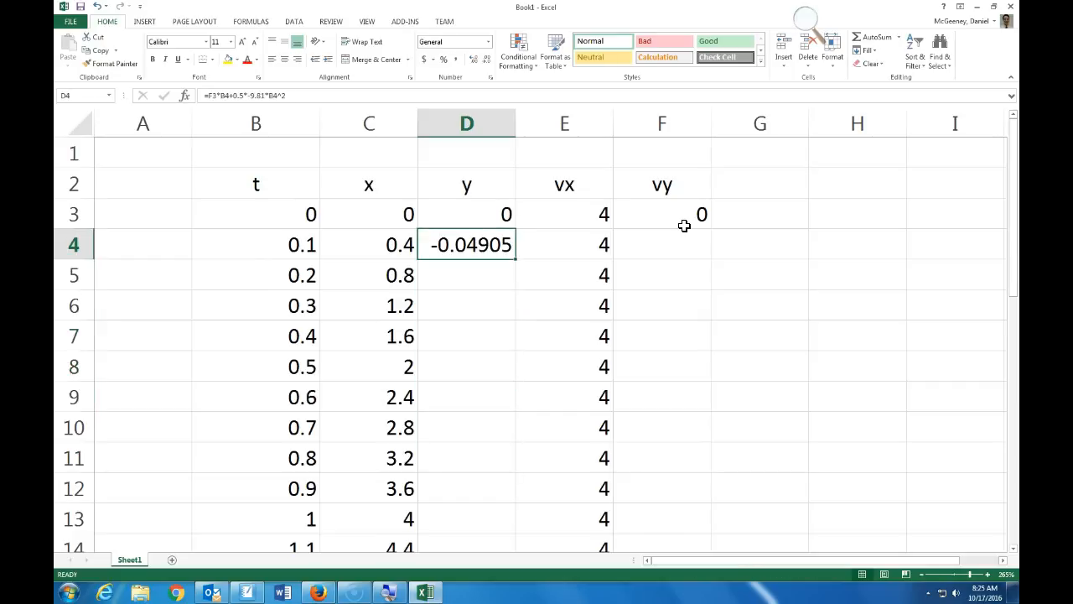
Step: Make the F3 reference in D4 absolute so the y formula reads =$F$3*B4+0.5*-9.81*B4^2
key("F2")
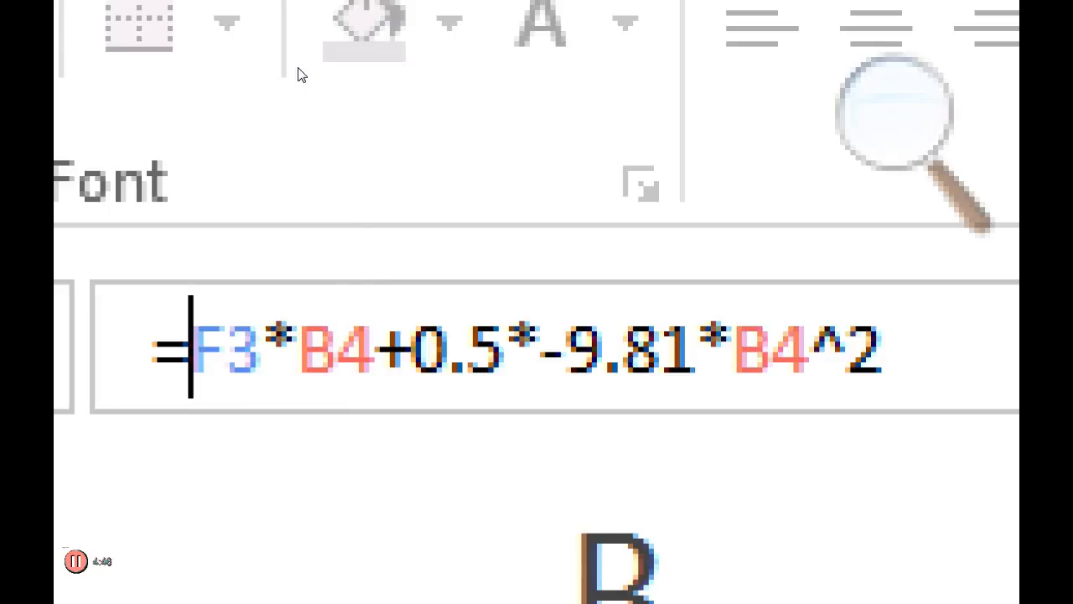
type("$")
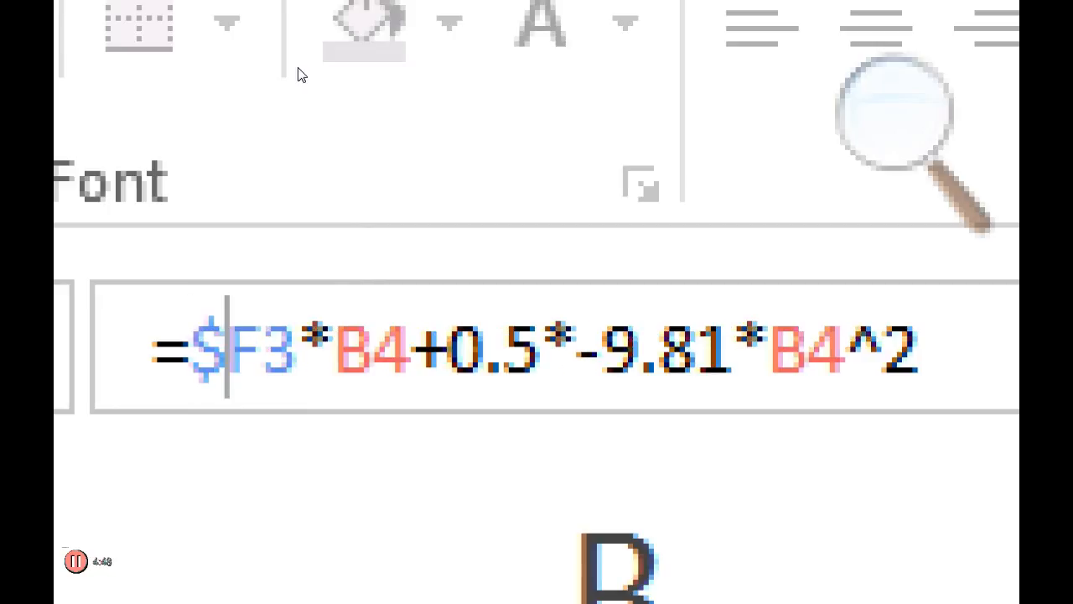
key("Right")
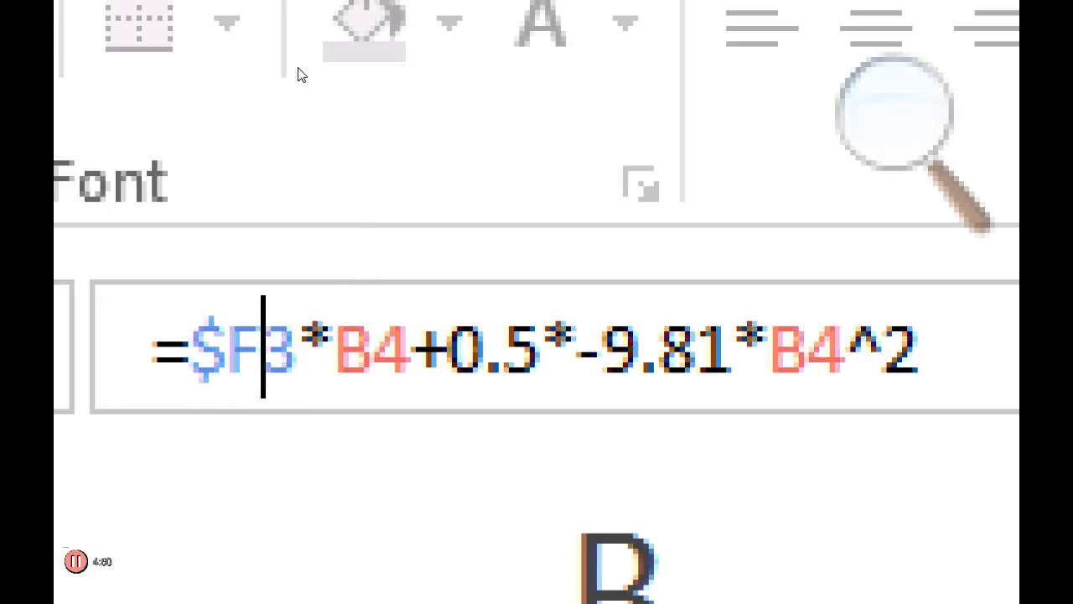
type("#")
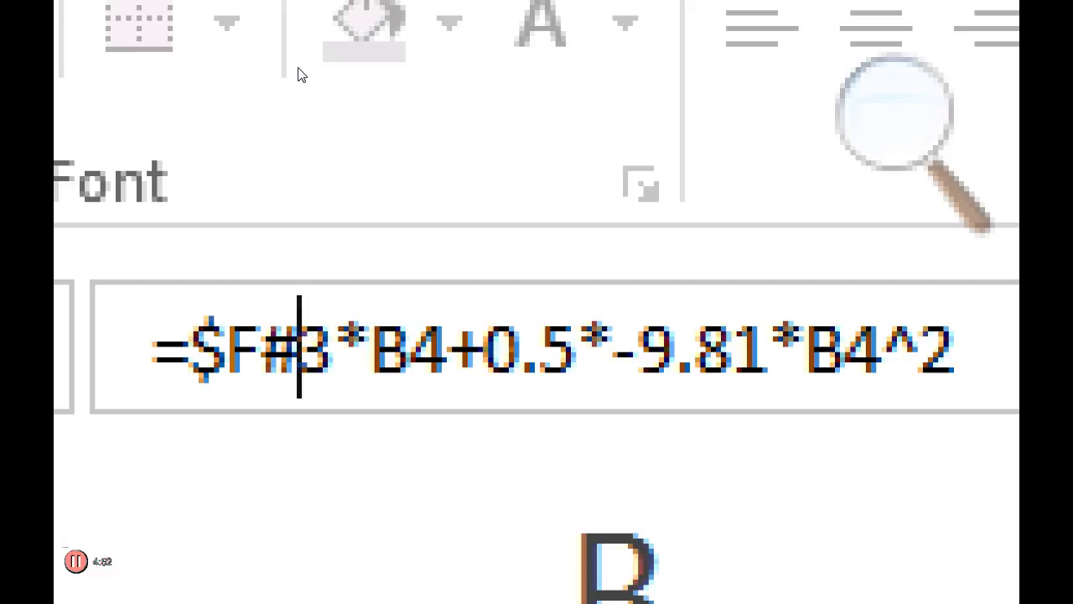
key("BackSpace")
type("$")
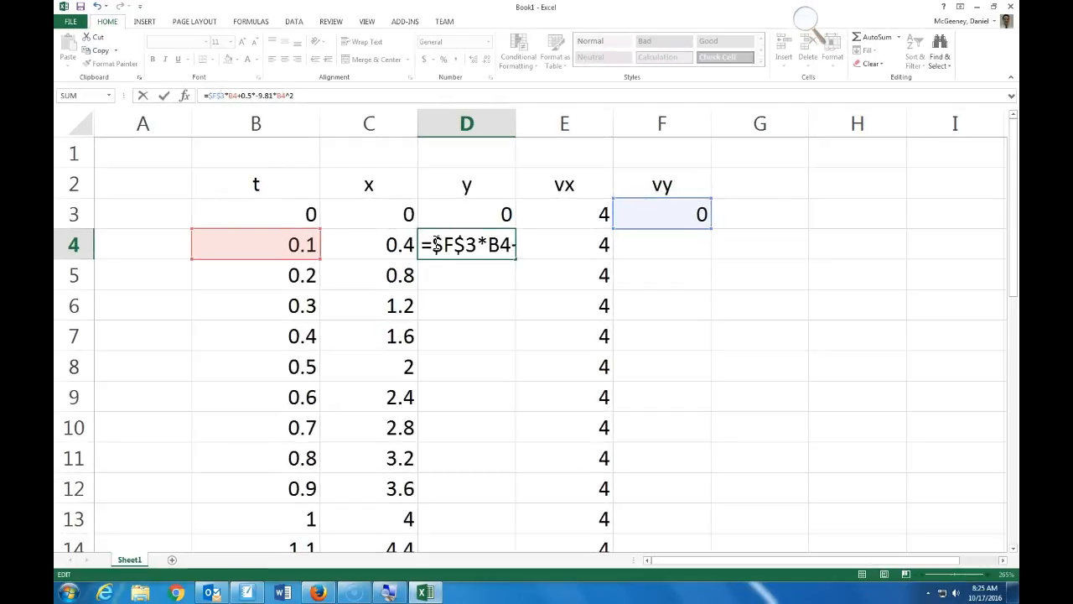
left_click_drag(435, 244, 476, 244)
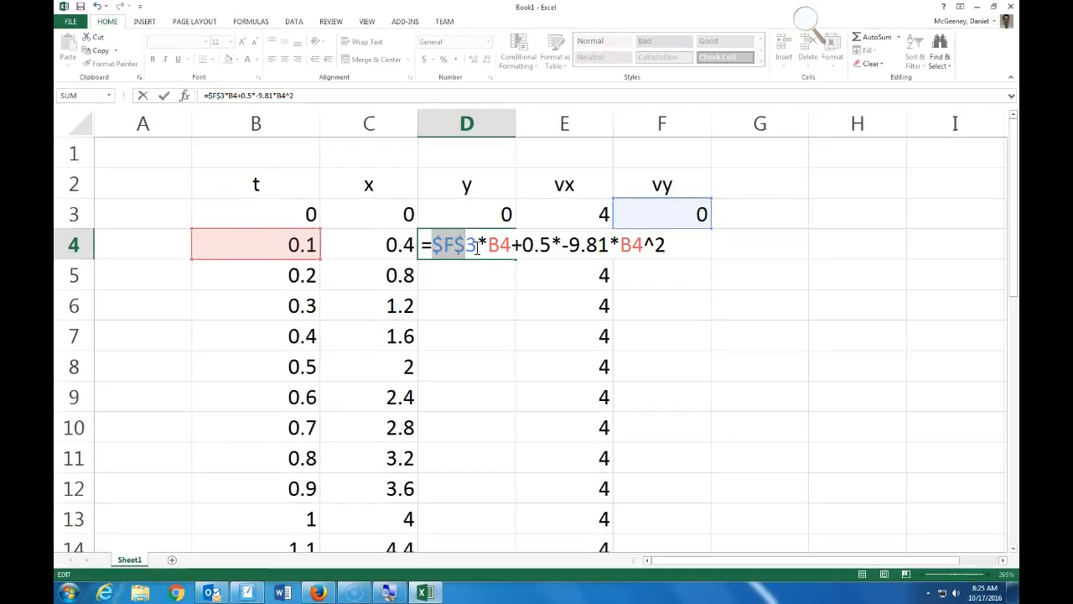
key("Return")
Step: Copy the corrected y formula from D4 down column D through row 26
left_click(476, 246)
key("ctrl+c")
scroll(526, 501, "down", 5)
left_click(472, 461, "shift")
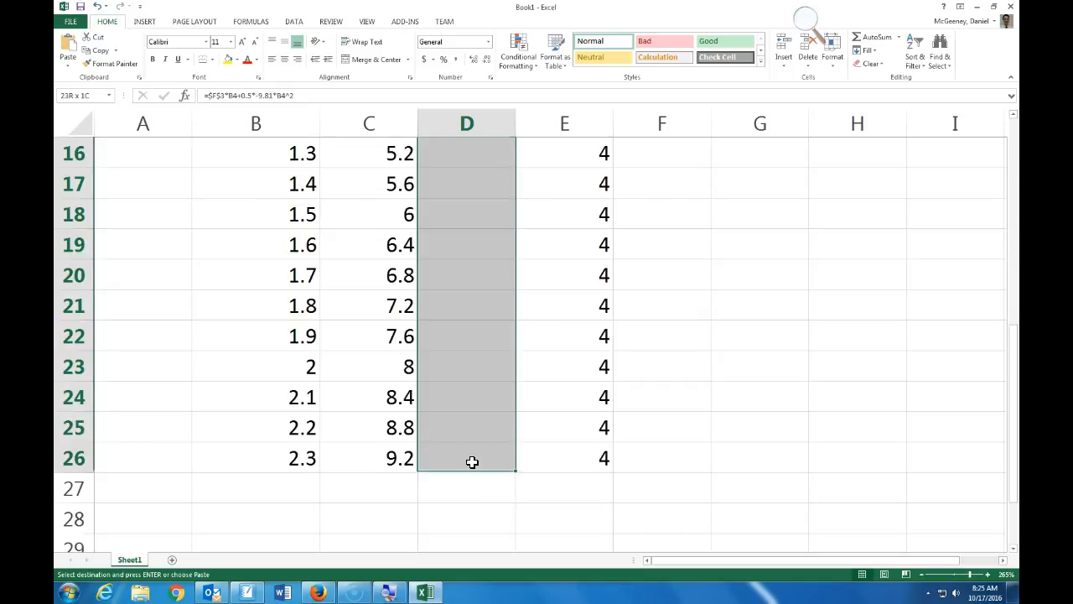
key("Return")
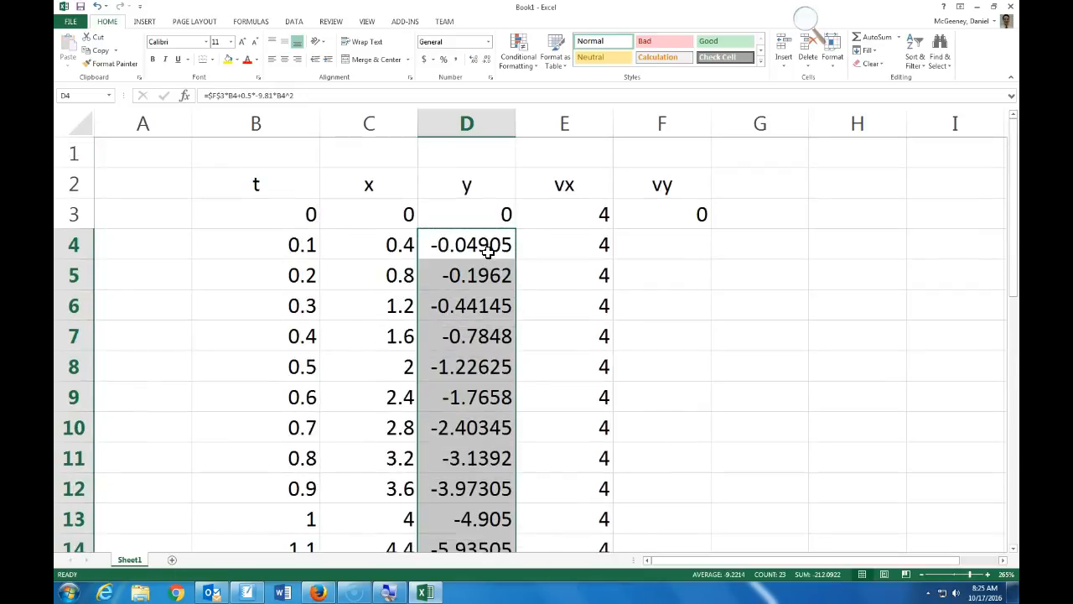
Step: Compare the y formulas in D4 and D7 to check their references to the initial vertical velocity and time
left_click(488, 251)
left_click(441, 94)
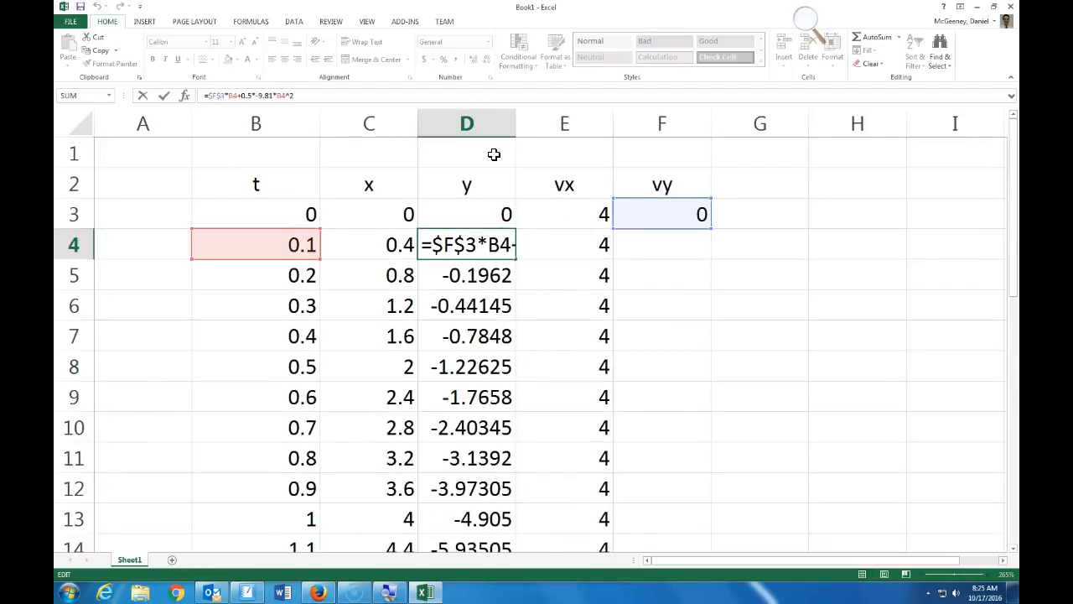
left_click(486, 333)
left_click(451, 96)
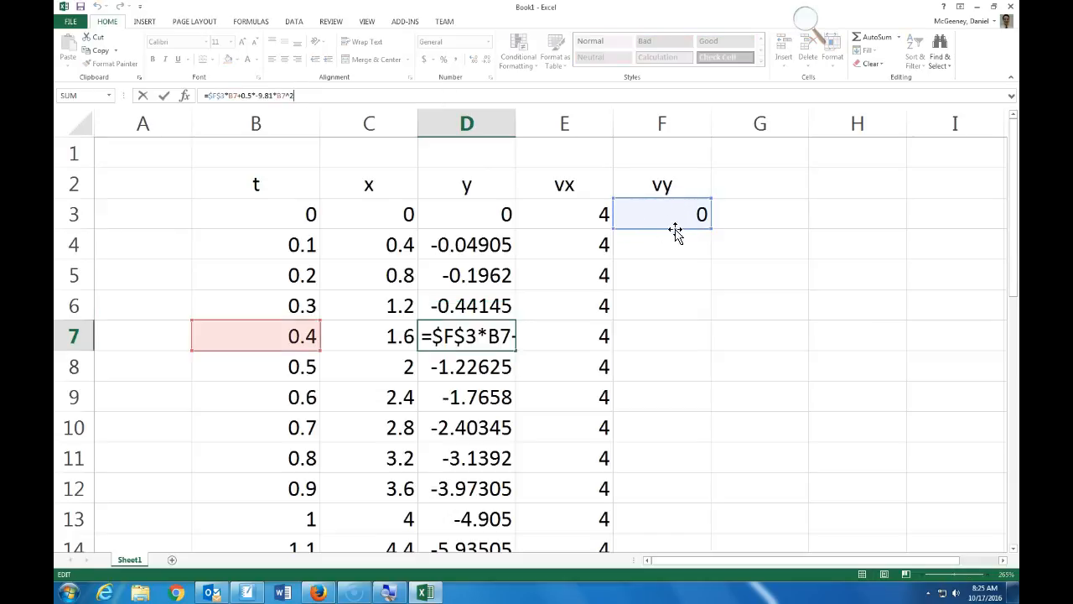
key("Return")
Step: Select the vy cell F4 and consult the final vertical velocity equation in SMART Notebook, striking out Vi sinθ and undoing the stroke
left_click(676, 230)
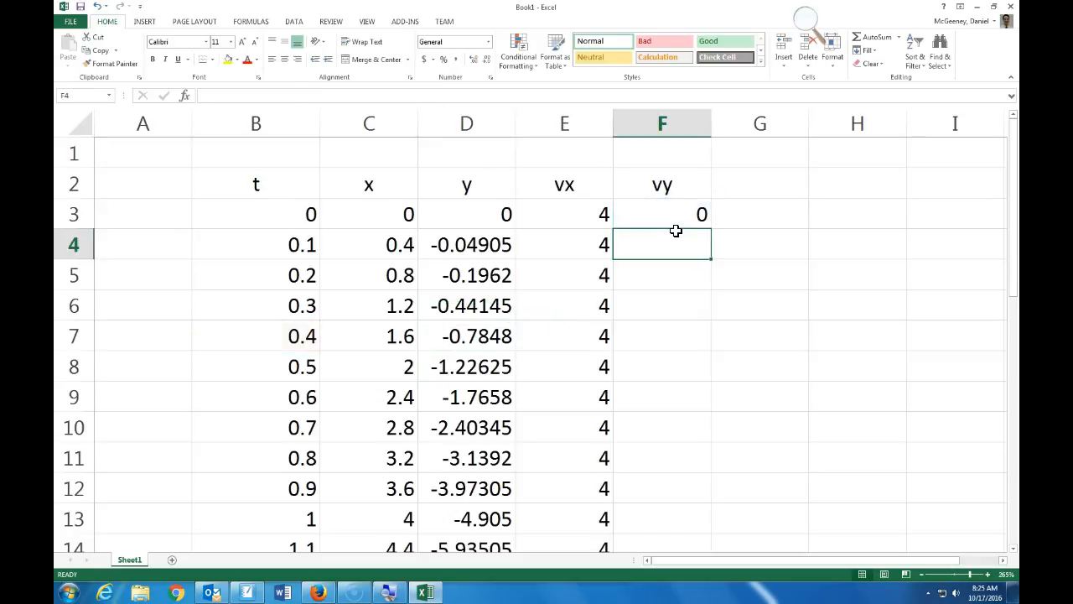
left_click(431, 588)
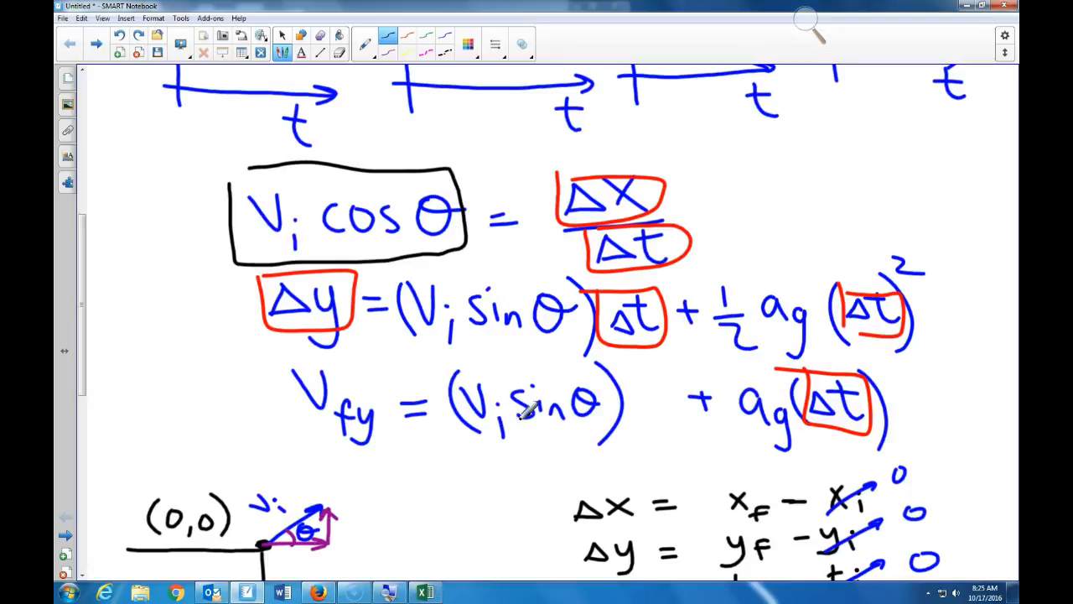
left_click_drag(495, 446, 564, 374)
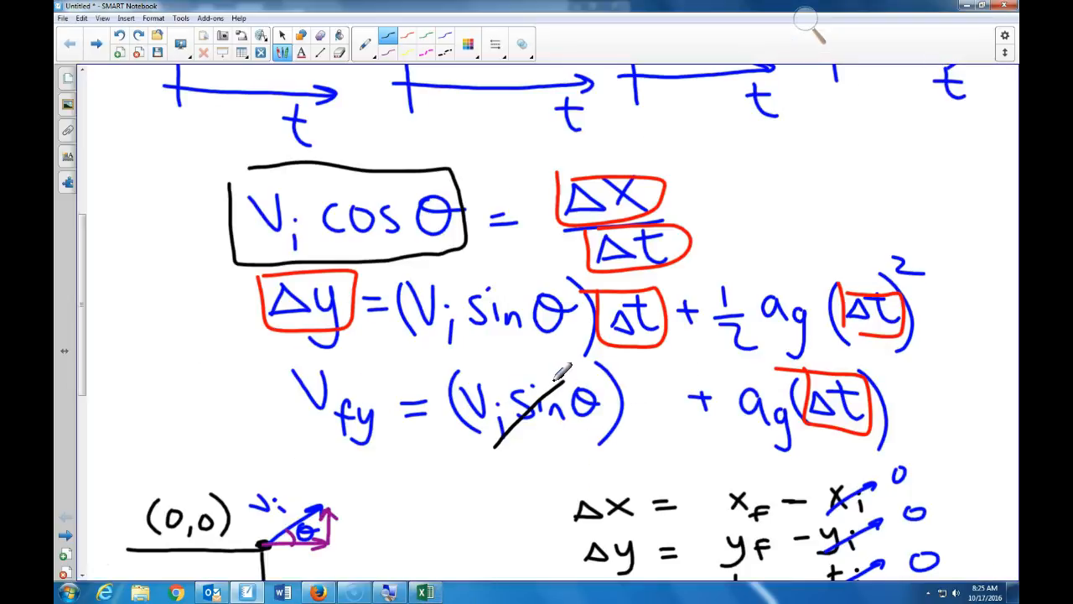
key("ctrl+z")
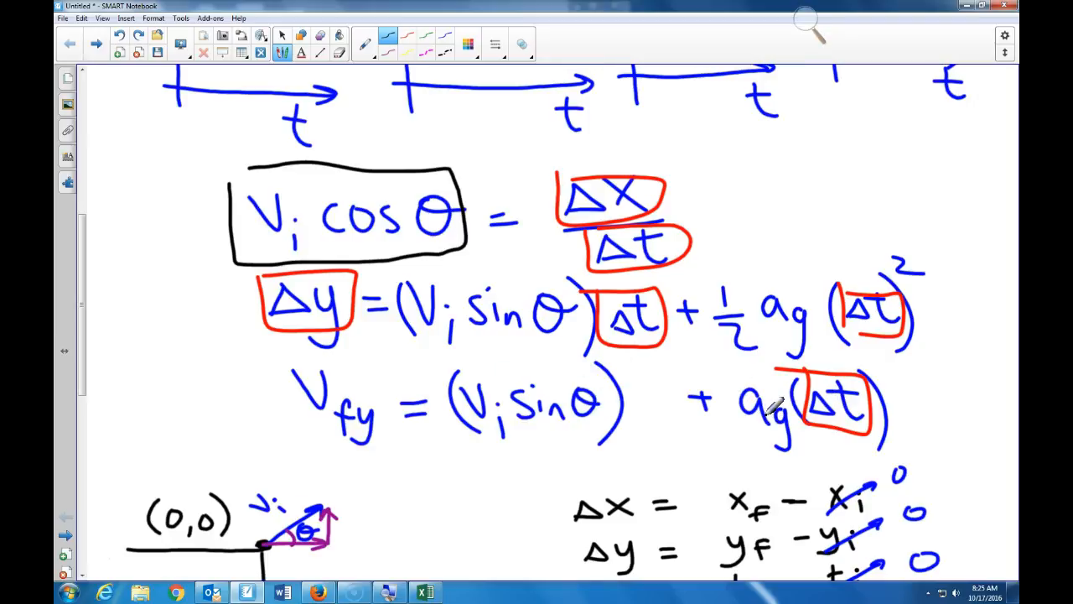
Step: Return to the Excel workbook and enter the vertical velocity formula =$F$3+-9.81*B4 in cell F4
left_click(436, 594)
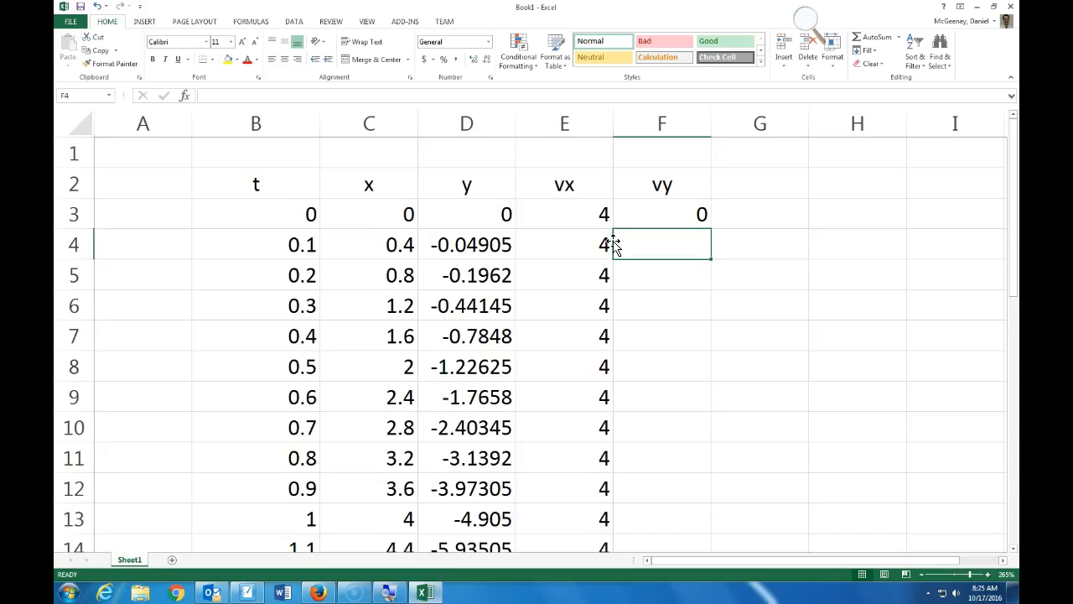
type("=")
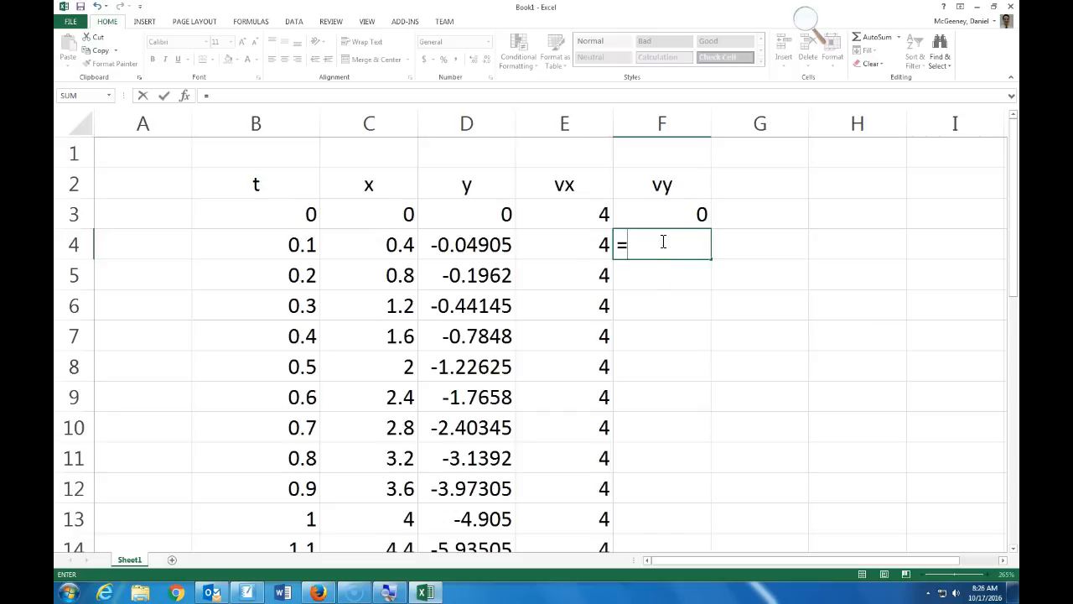
left_click(670, 215)
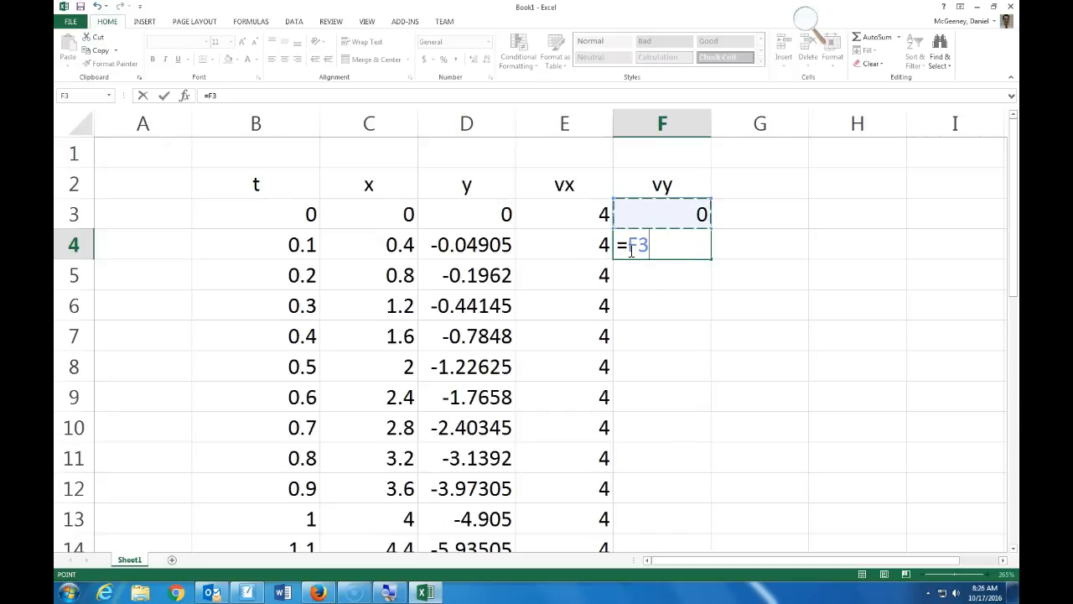
key("F4")
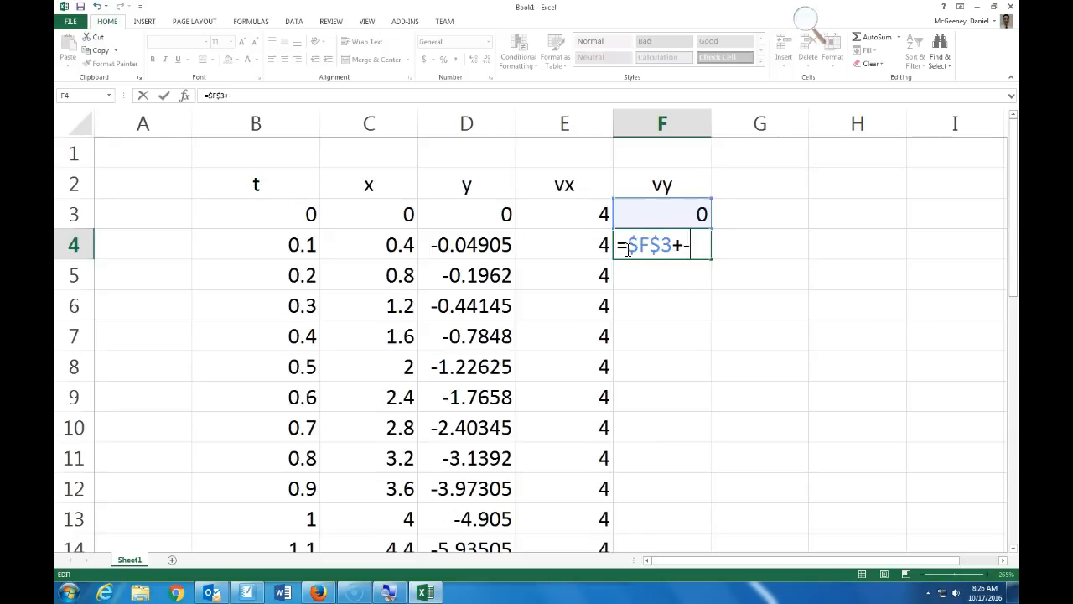
type("+-9.81*")
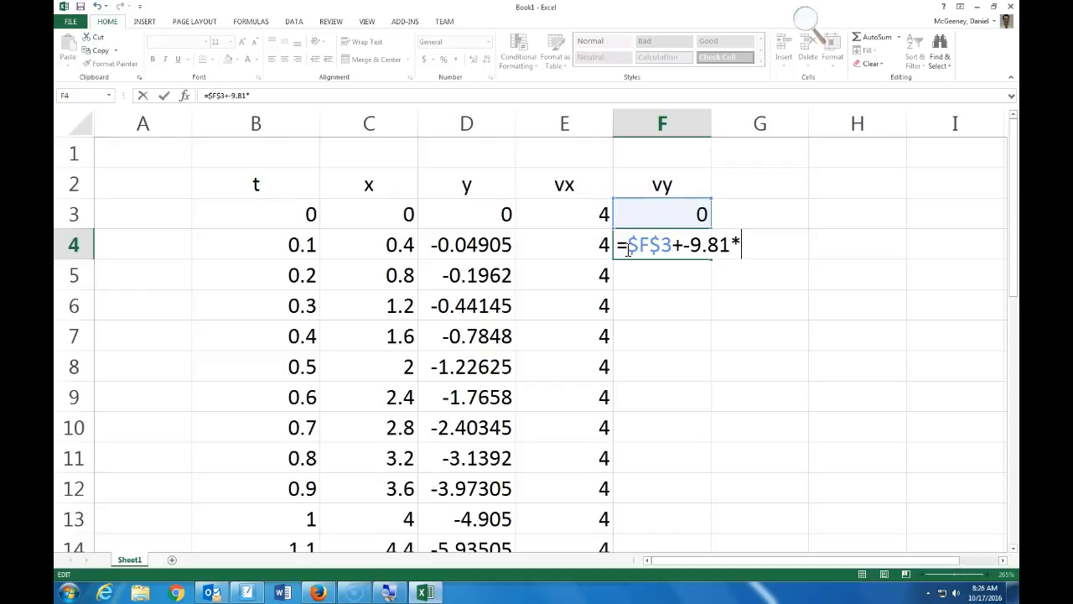
left_click(311, 242)
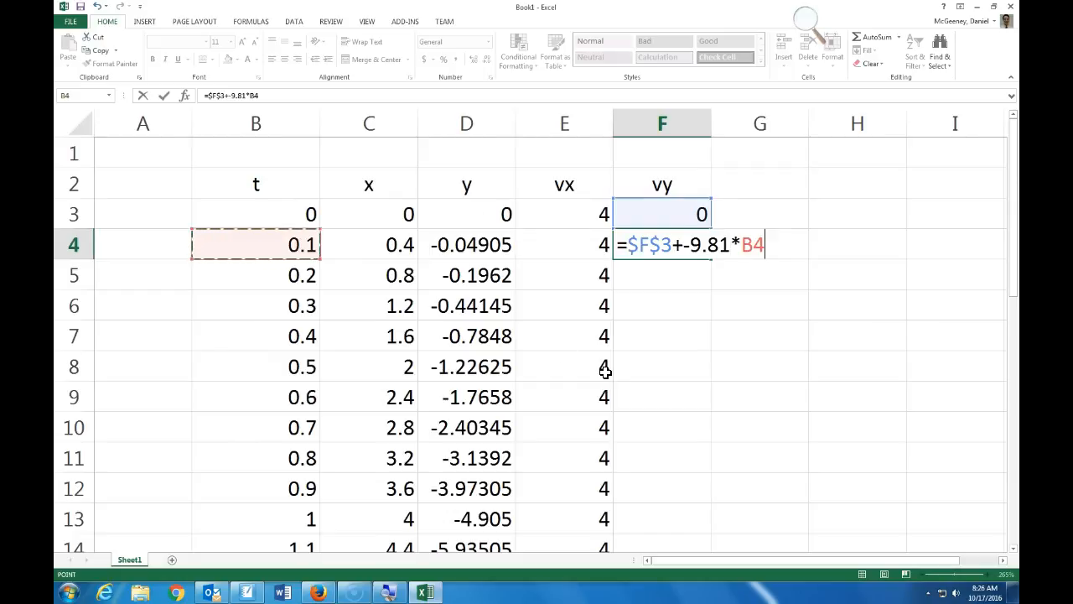
key("Return")
Step: Fill the vy formula from F4 down column F through row 26
key("Up")
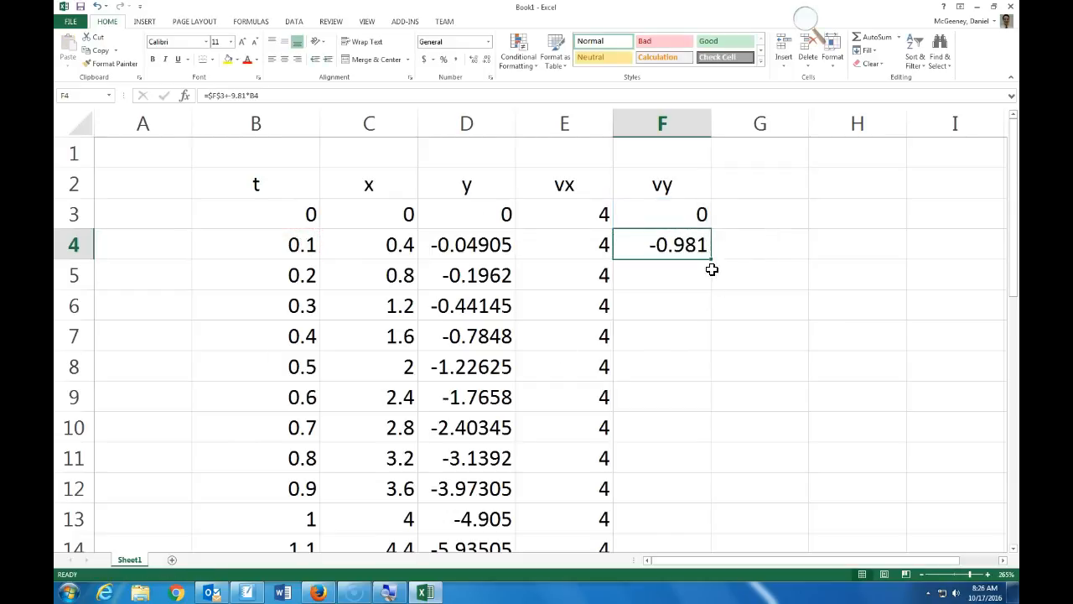
left_click_drag(711, 259, 699, 494)
scroll(699, 496, "up", 5)
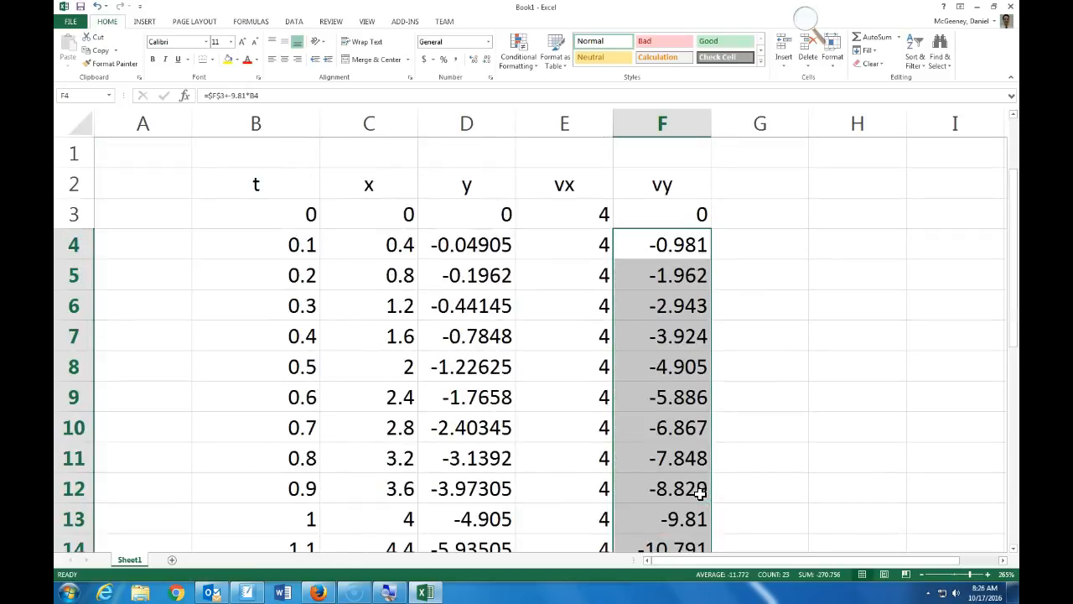
Step: Insert a markers-only Scatter chart based on the projectile motion table
left_click(369, 251)
left_click(156, 25)
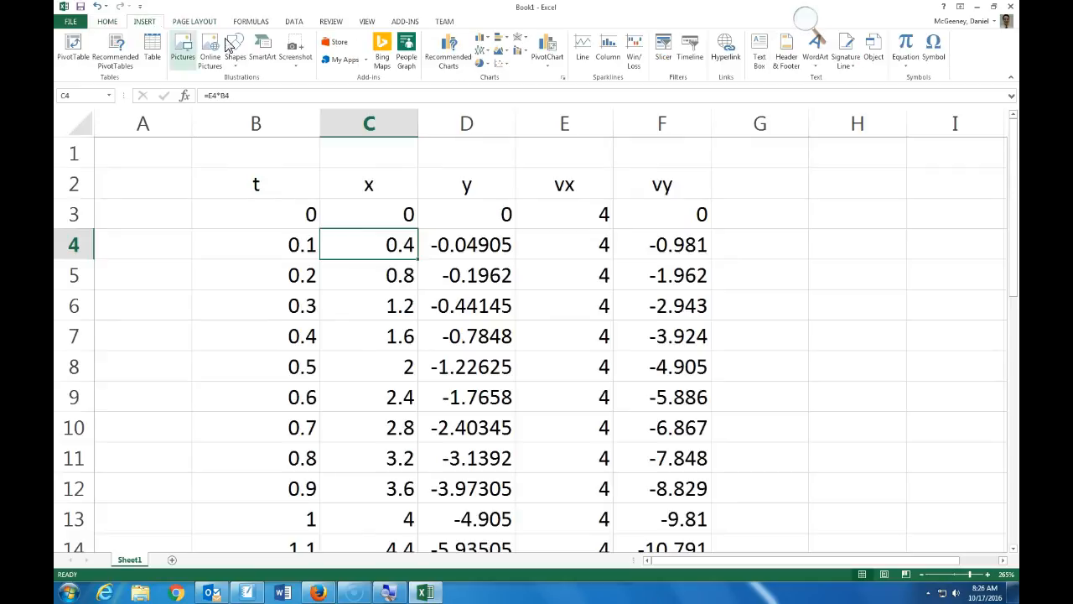
left_click(506, 67)
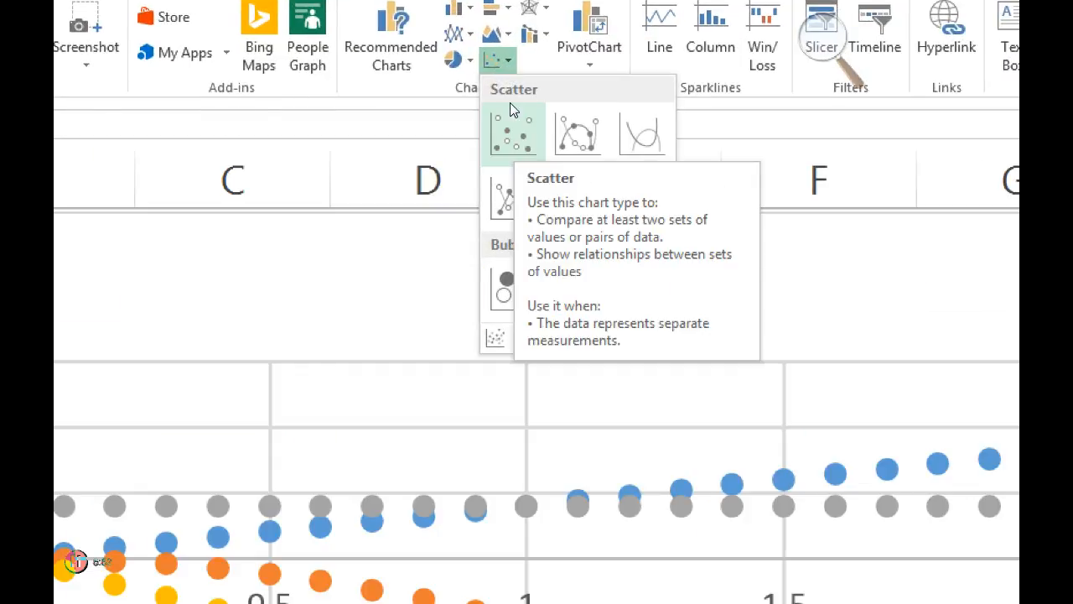
left_click(511, 117)
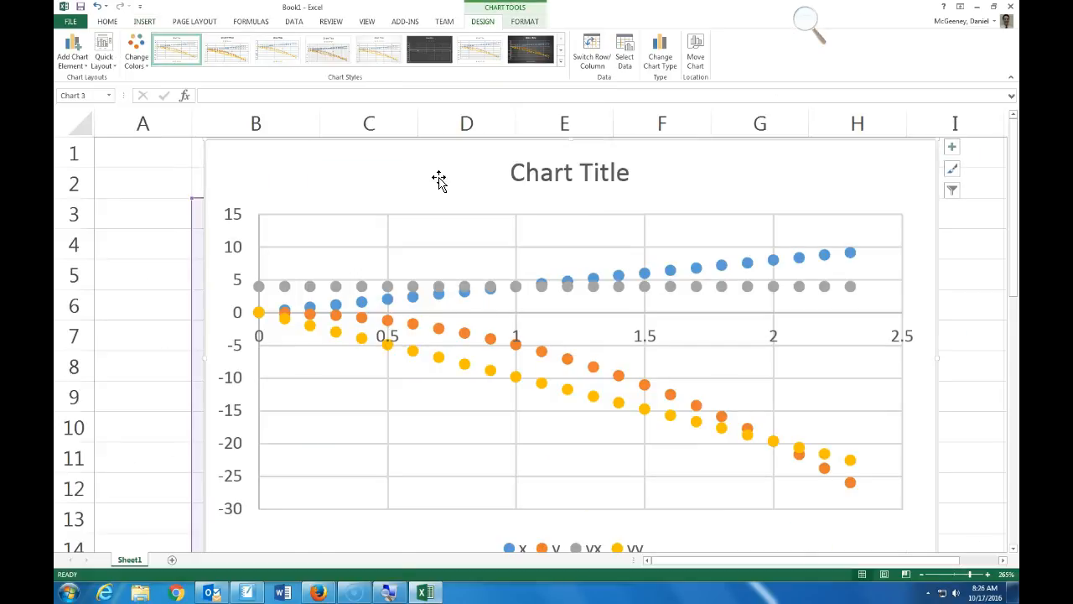
Step: Move the scatter chart to the right so the t and x columns are uncovered, and deselect it
scroll(438, 181, "down", 3)
left_click_drag(376, 172, 634, 196)
left_click(637, 176)
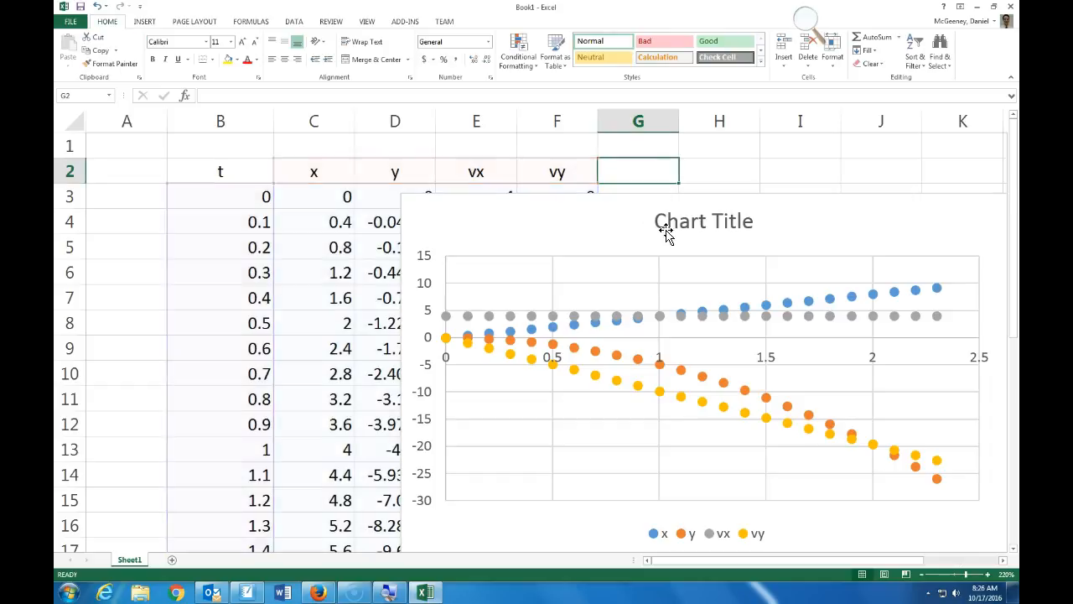
Step: Delete the vx and x series from the scatter chart
left_click(639, 319)
key("Delete")
left_click(638, 318)
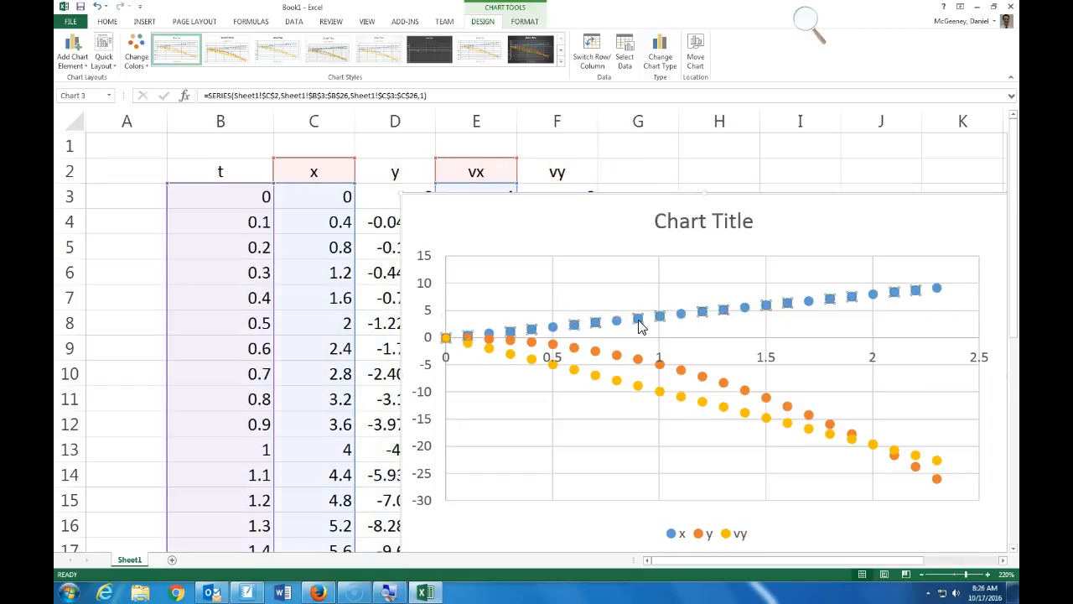
key("Delete")
Step: Remove the remaining y and vy series from the scatter chart's data source
right_click(619, 321)
key("Escape")
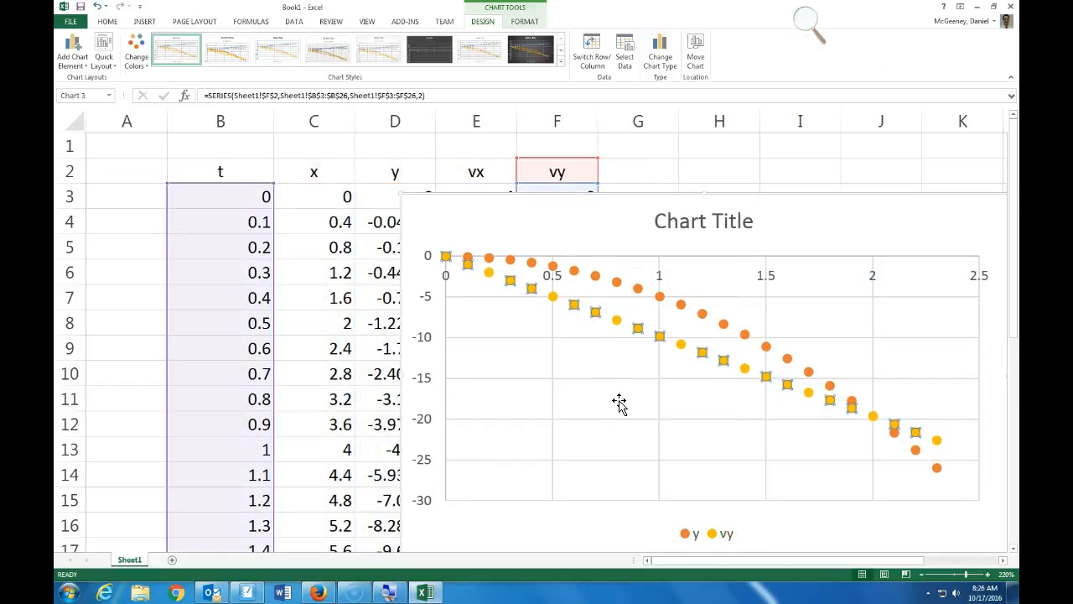
right_click(622, 404)
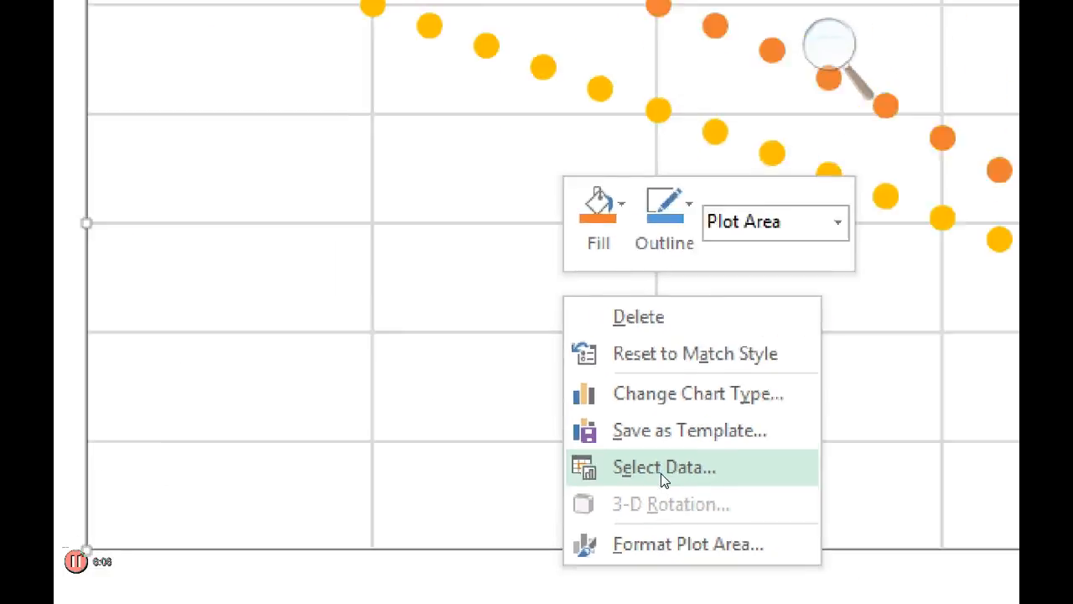
left_click(662, 468)
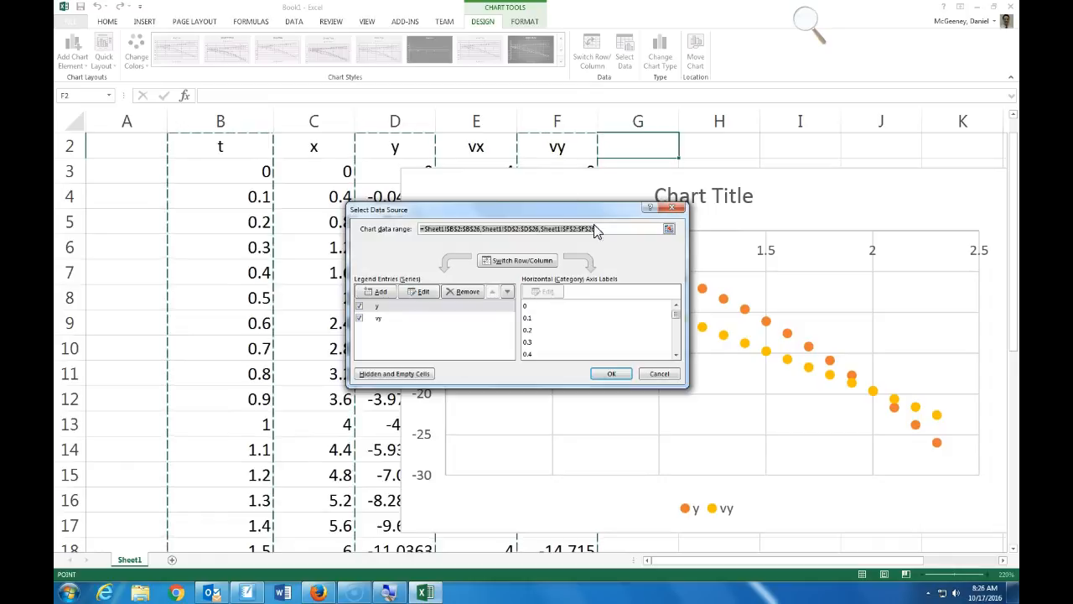
left_click(444, 296)
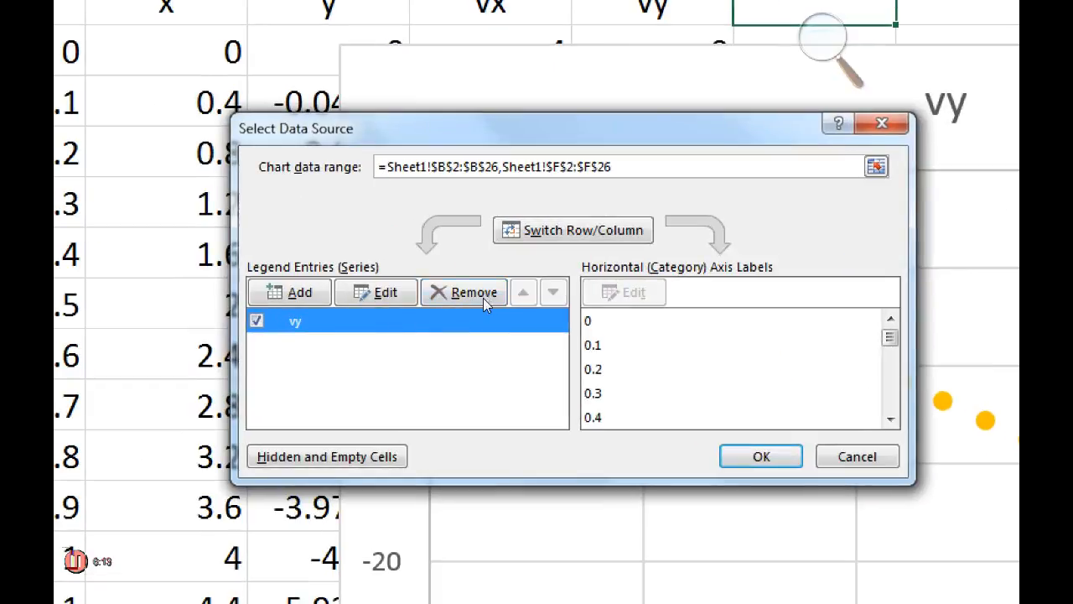
left_click(483, 298)
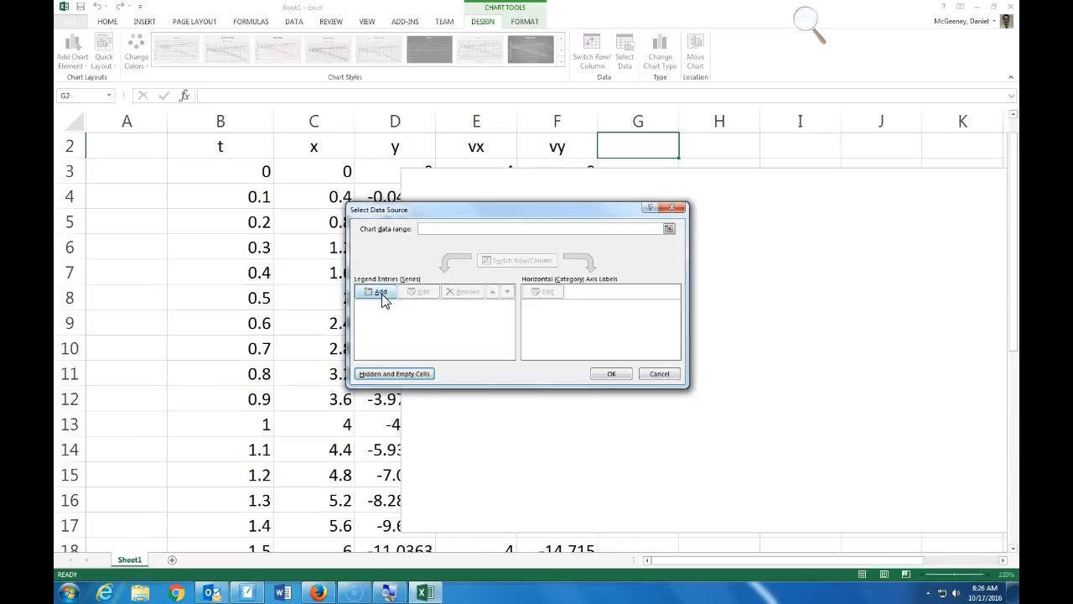
Step: Add a new series to the chart with the t values in B3:B26 as its X values
left_click(382, 293)
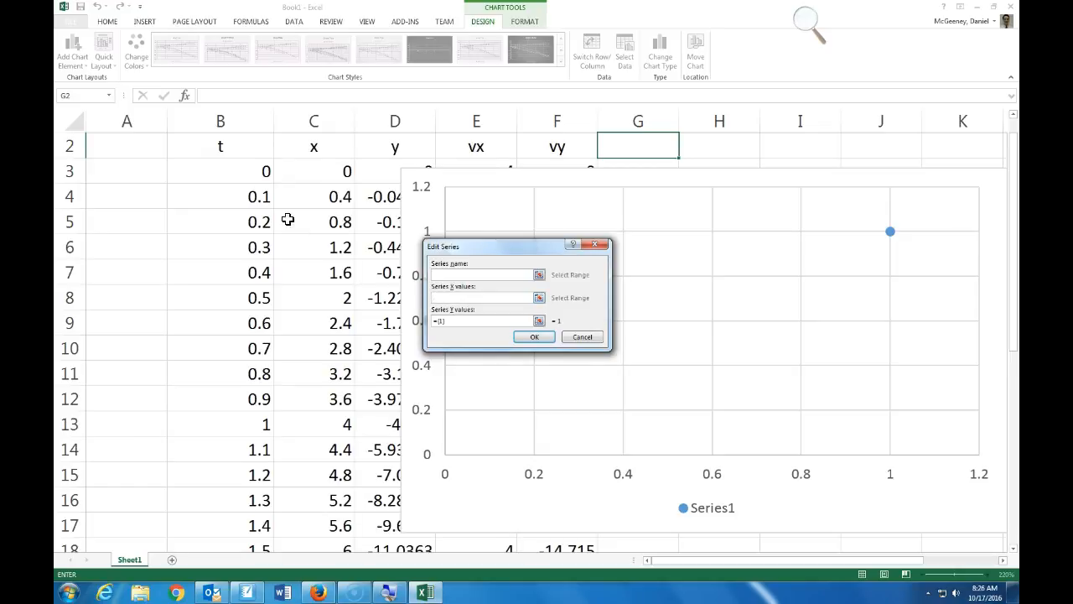
left_click_drag(260, 171, 251, 503)
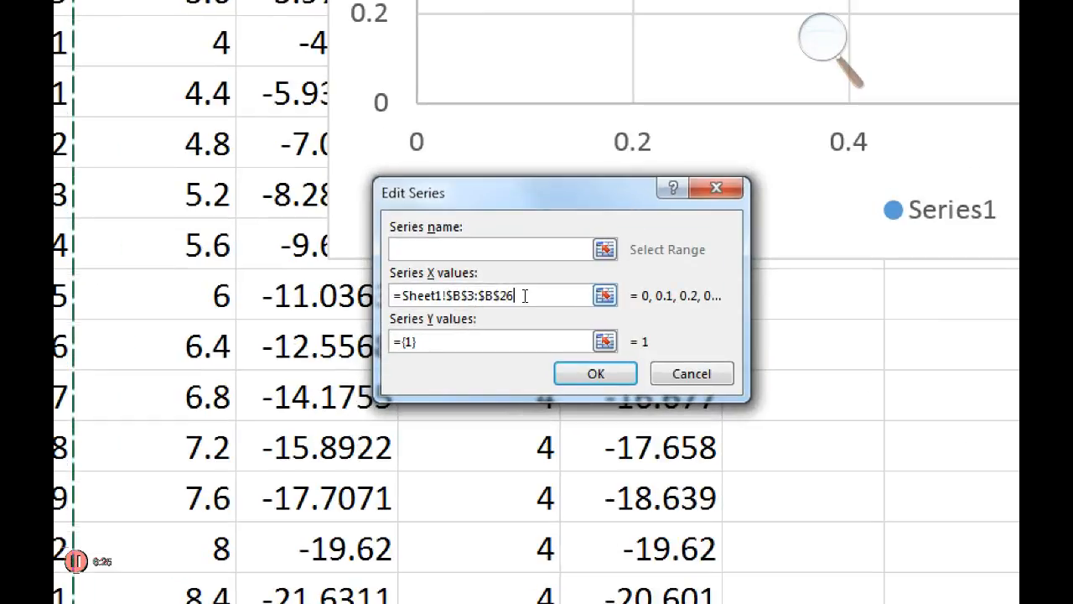
left_click_drag(474, 299, 428, 297)
key("BackSpace")
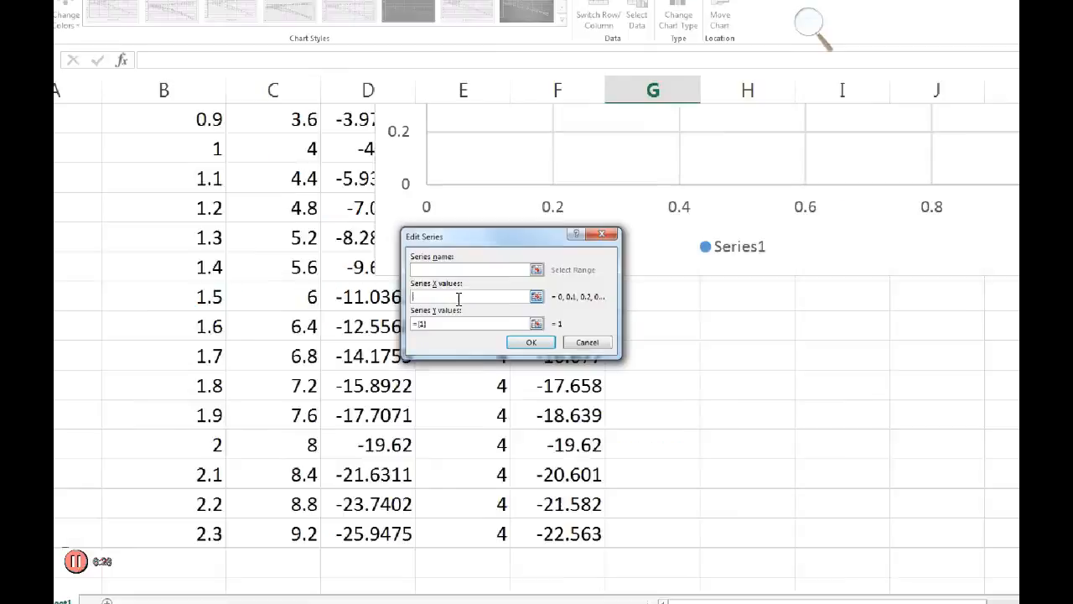
scroll(302, 222, "up", 4)
left_click_drag(260, 198, 259, 503)
Step: Set the new series' Y values to the x column range C3:C26 and apply the chart data
left_click(448, 322)
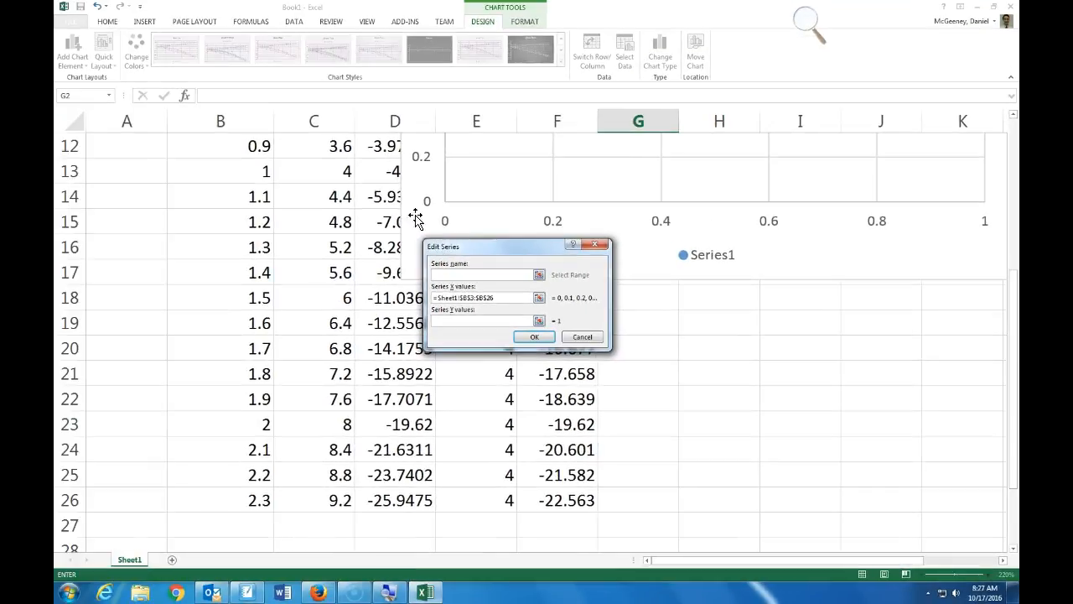
scroll(334, 253, "up", 4)
left_click_drag(326, 198, 322, 501)
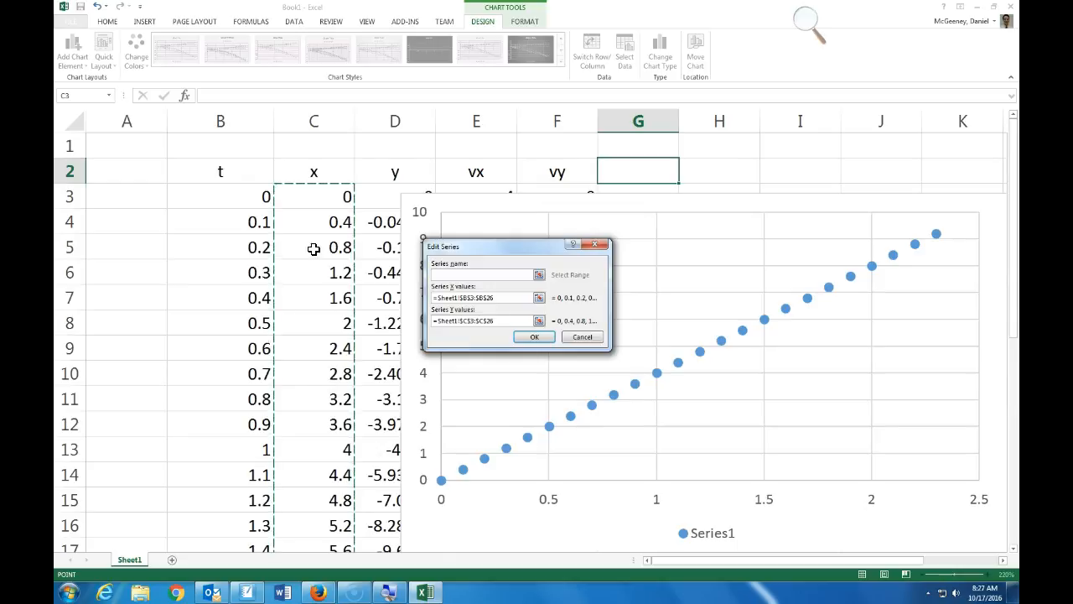
left_click(540, 336)
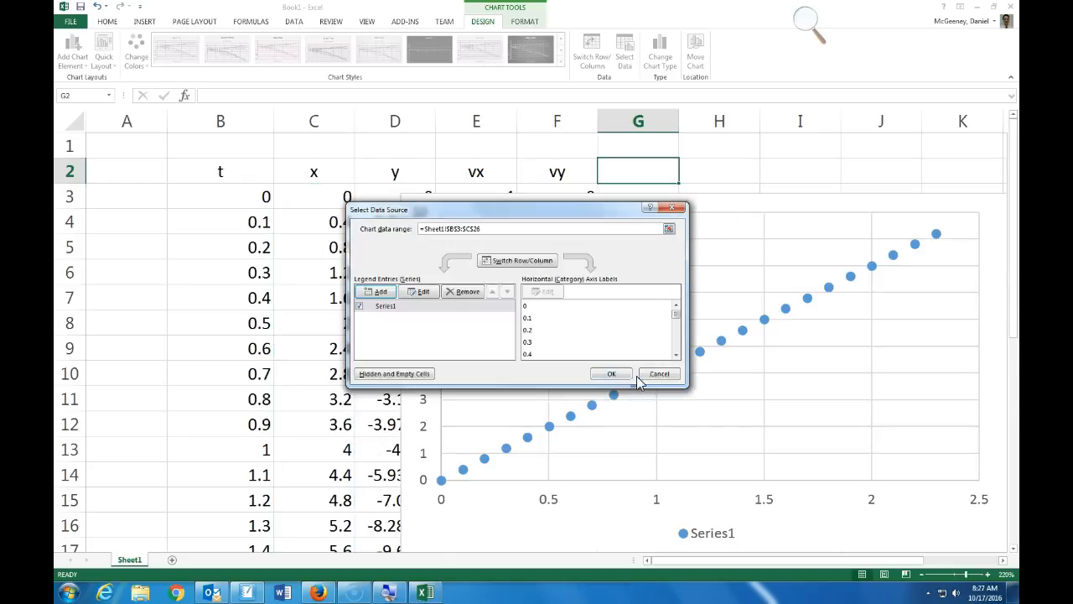
left_click(613, 374)
Step: Move the scatter chart up beside the x column and delete its legend
left_click_drag(678, 204, 642, 155)
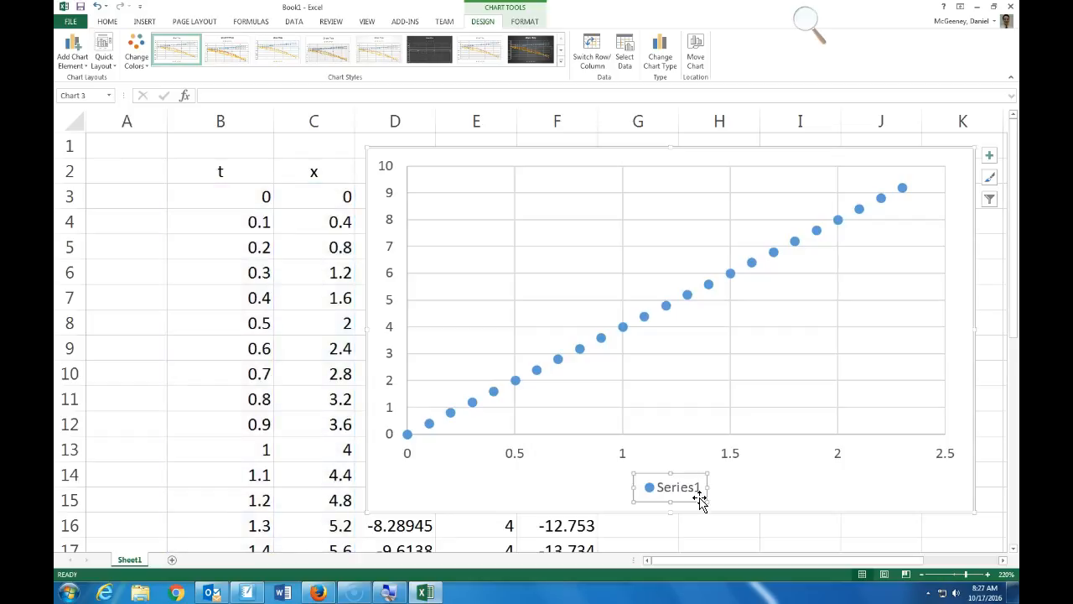
key("Delete")
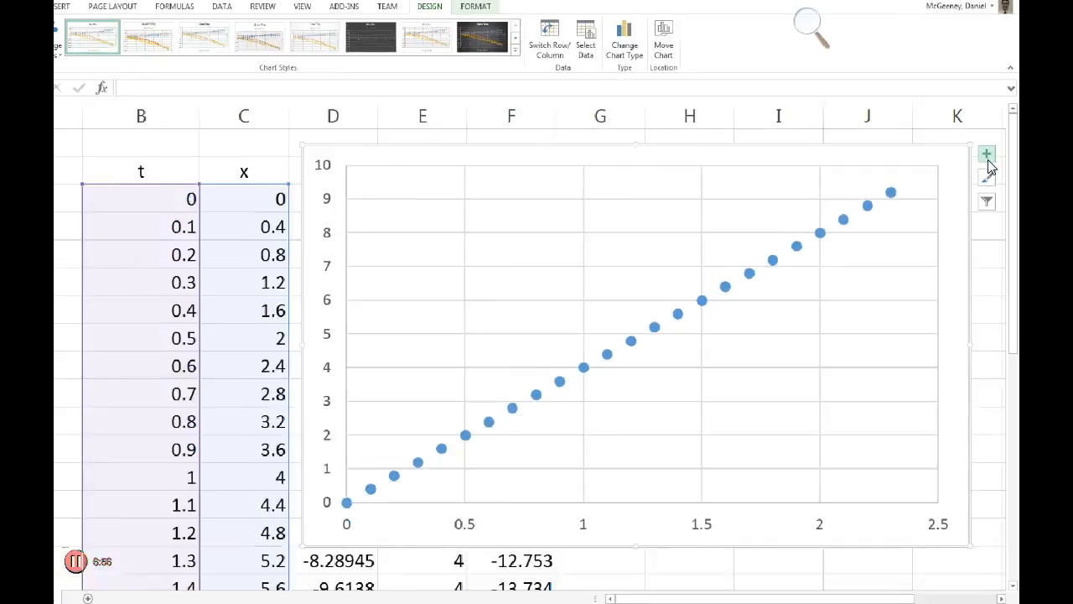
Step: Add axis titles to the scatter chart and place it just beyond the vy column, clear of the table
left_click(990, 159)
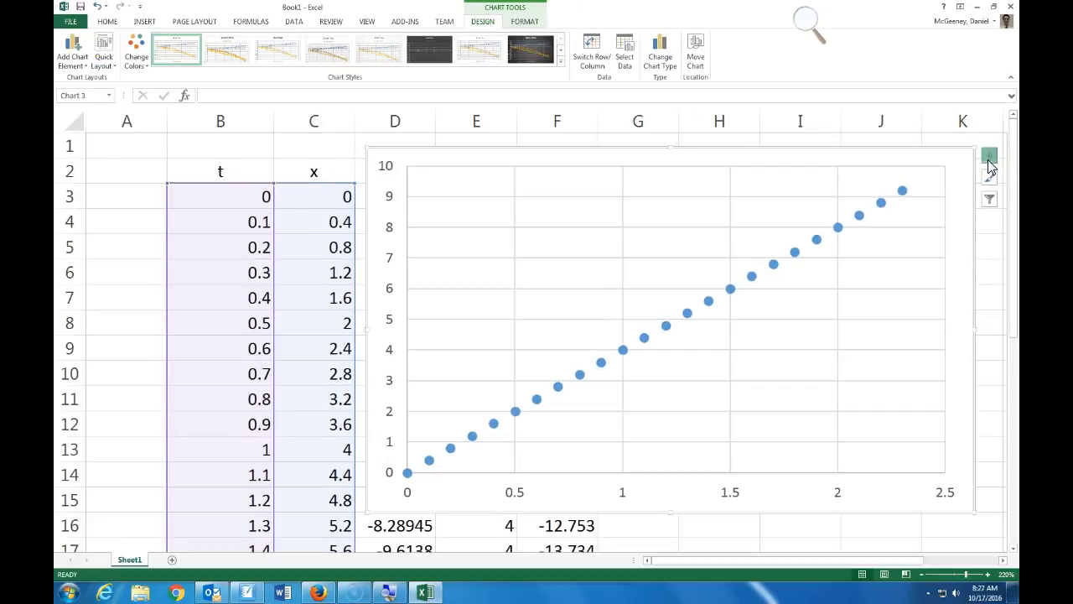
left_click(318, 184)
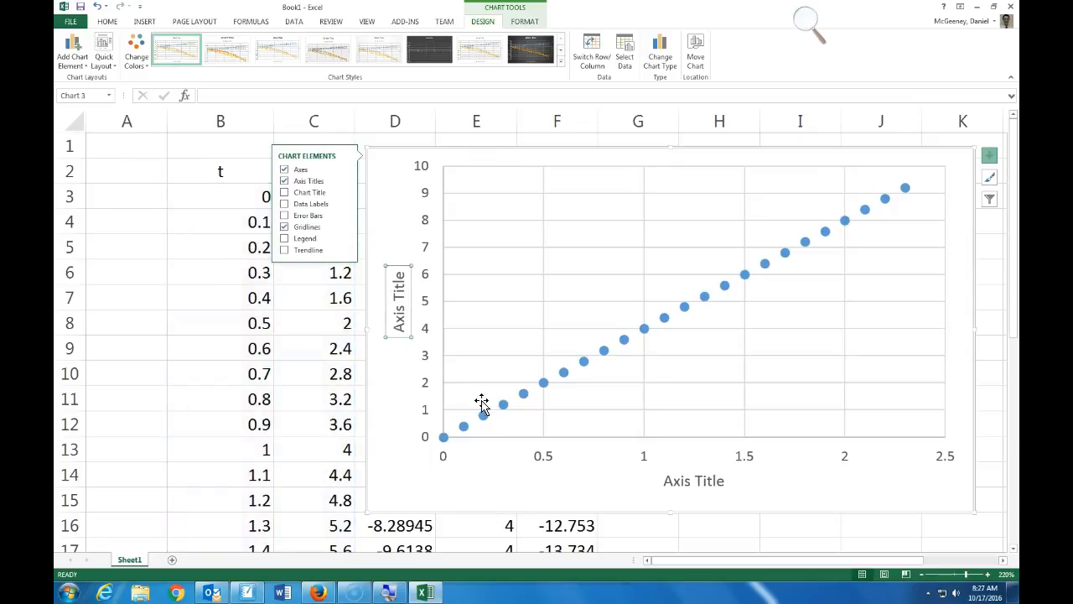
left_click_drag(397, 163, 644, 160)
scroll(688, 249, "down", 6)
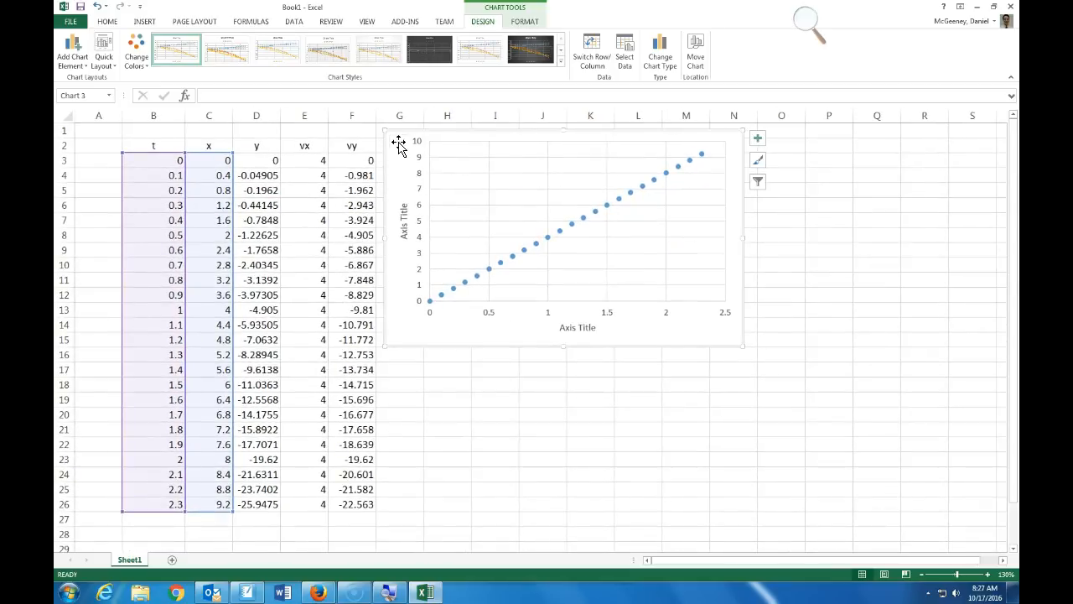
left_click_drag(398, 143, 416, 143)
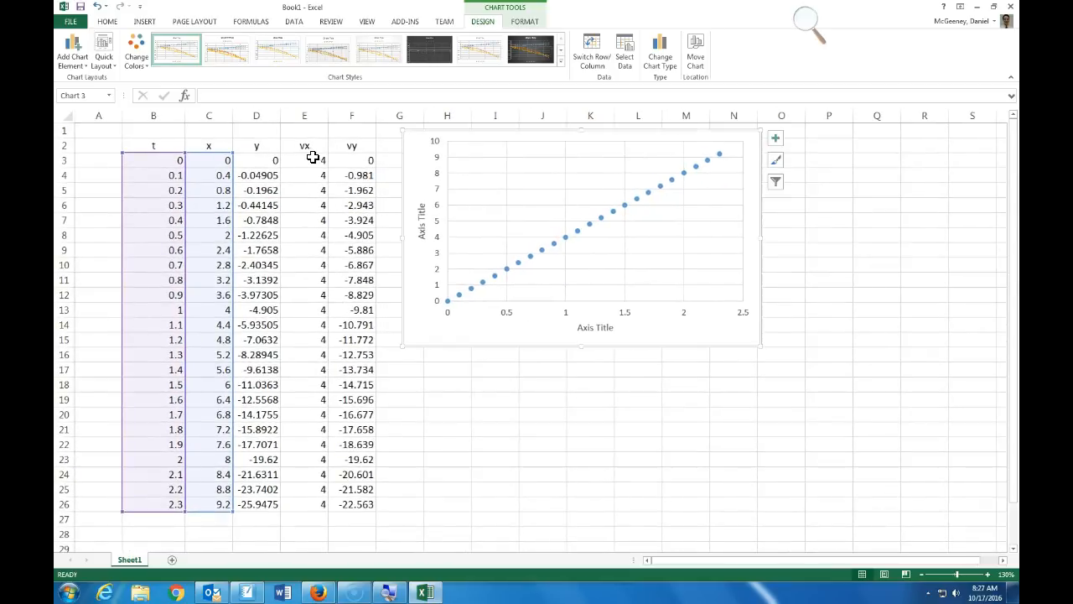
Step: Shift the plotted series' Y-value range from the x column to the vy column, F3:F26
left_click(566, 236)
left_click_drag(233, 173, 367, 176)
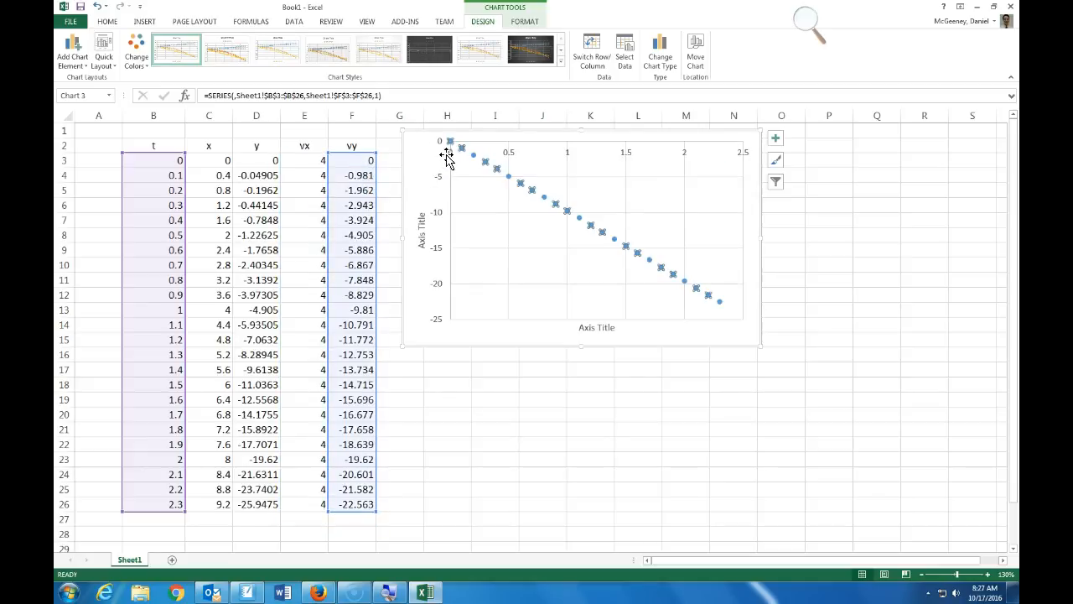
left_click(693, 476)
Step: Undo the last shifts of the plotted series' Y-value range
key("ctrl+z")
key("ctrl+z")
key("ctrl+z")
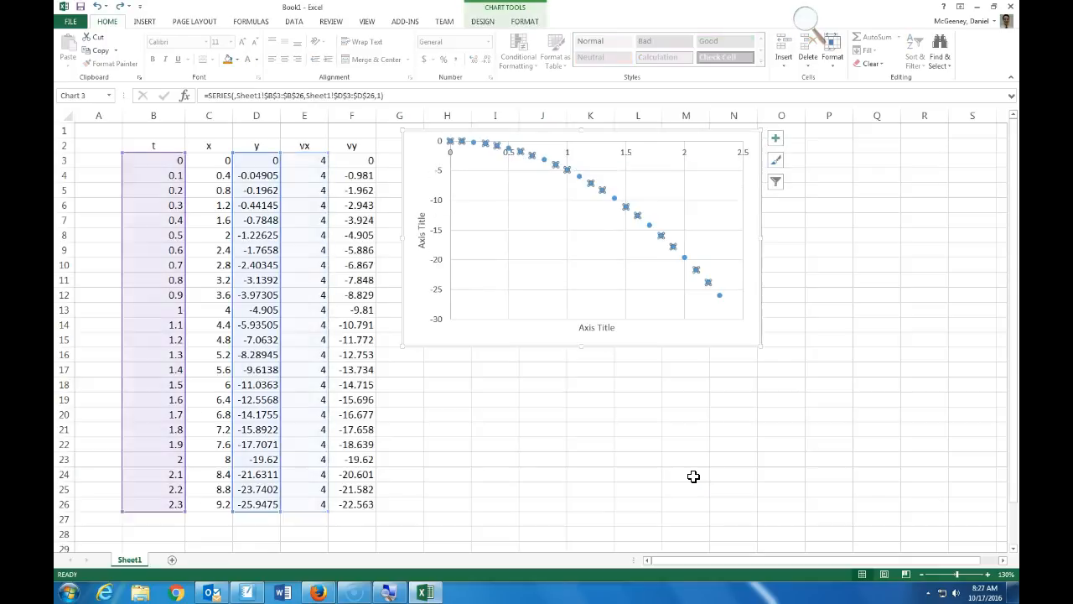